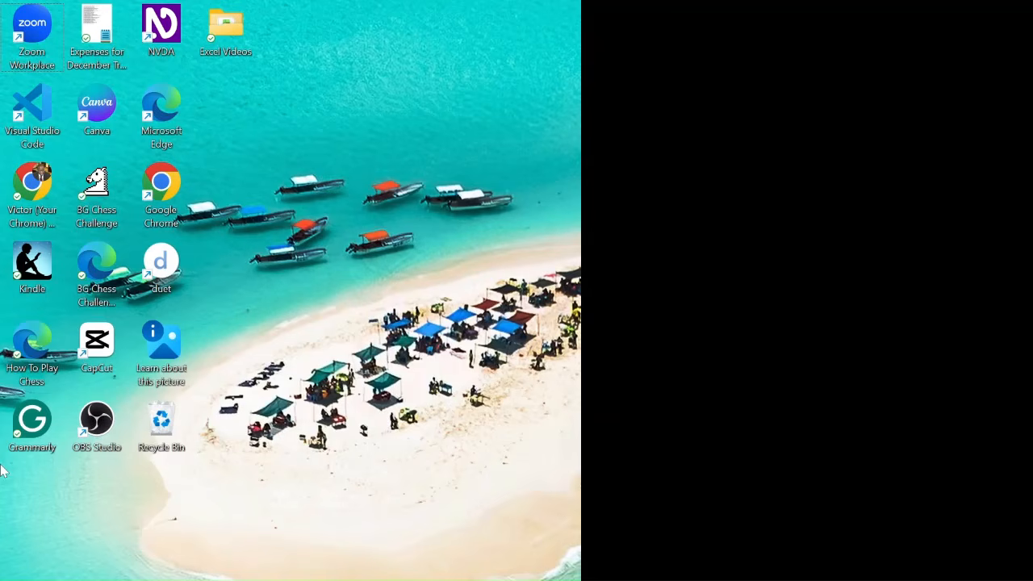
Step: Find Excel through the Windows search and open it with a blank workbook
key("super")
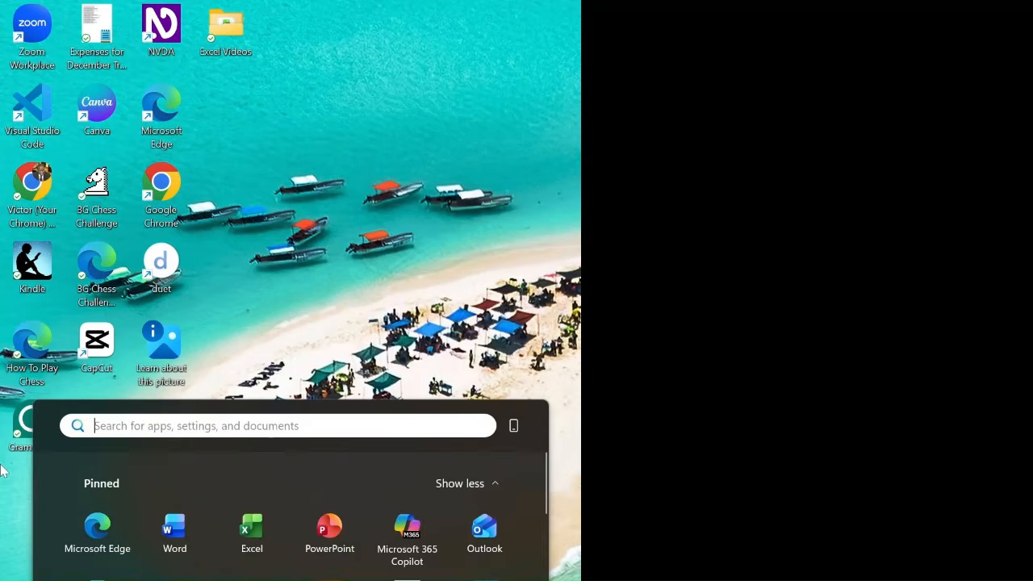
type("excel")
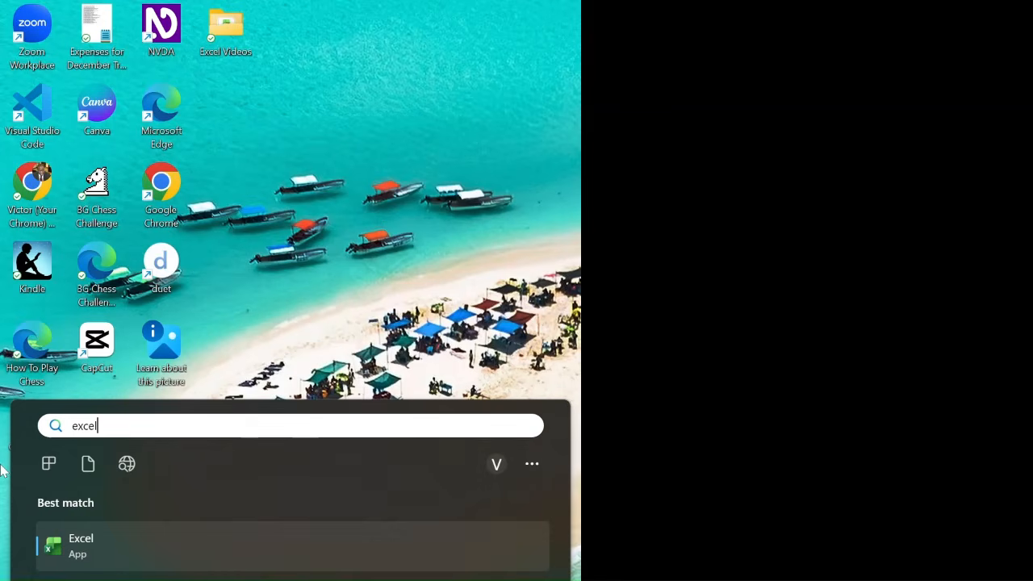
key("Return")
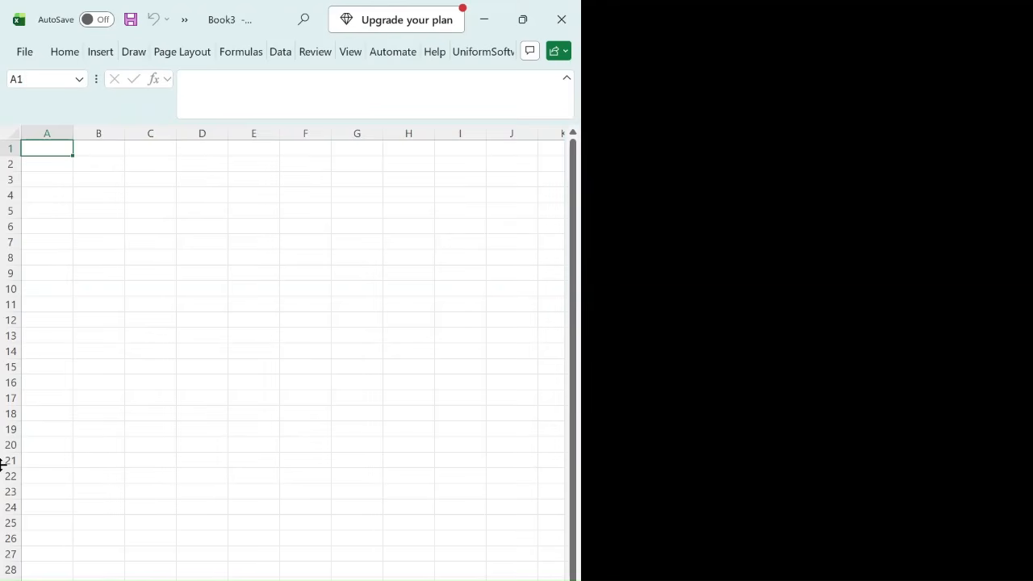
Step: Enter the title "Sales" in cell A1 of the blank sheet
type("Sales")
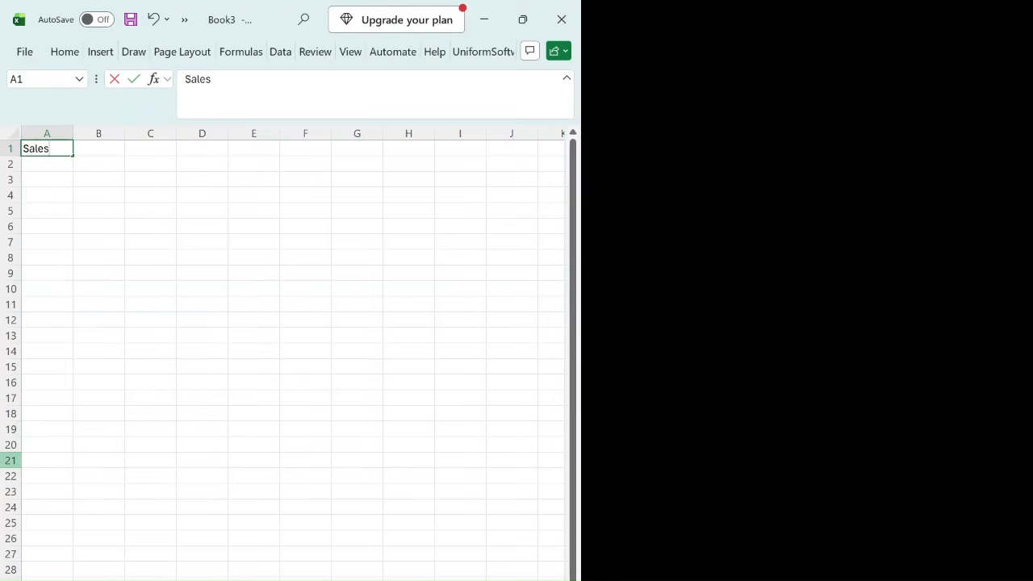
key("Return")
key("Up")
Step: Enter the column headings "Products" in A3 and "Costs" in B3
key("Down")
key("Down")
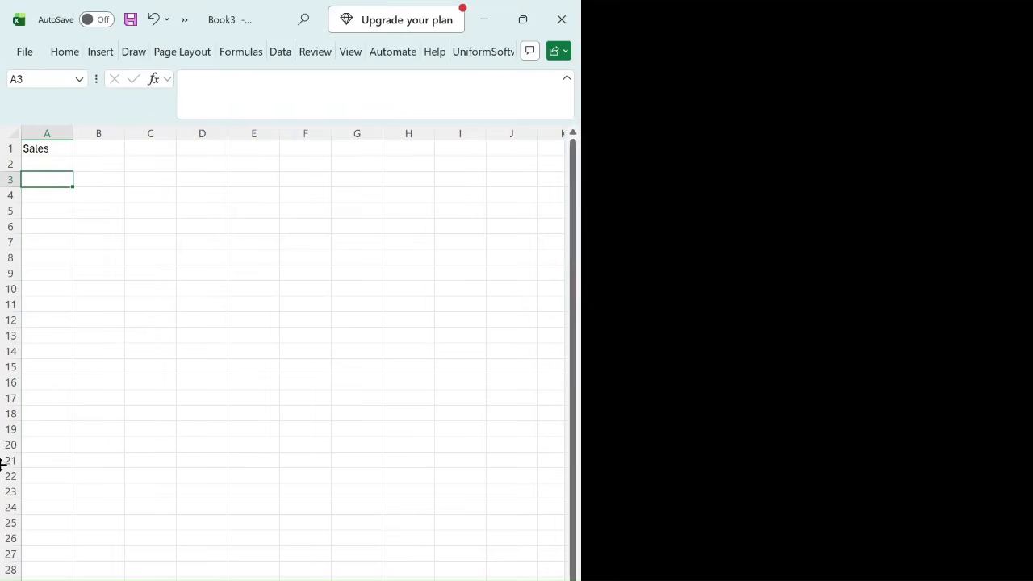
type("Products")
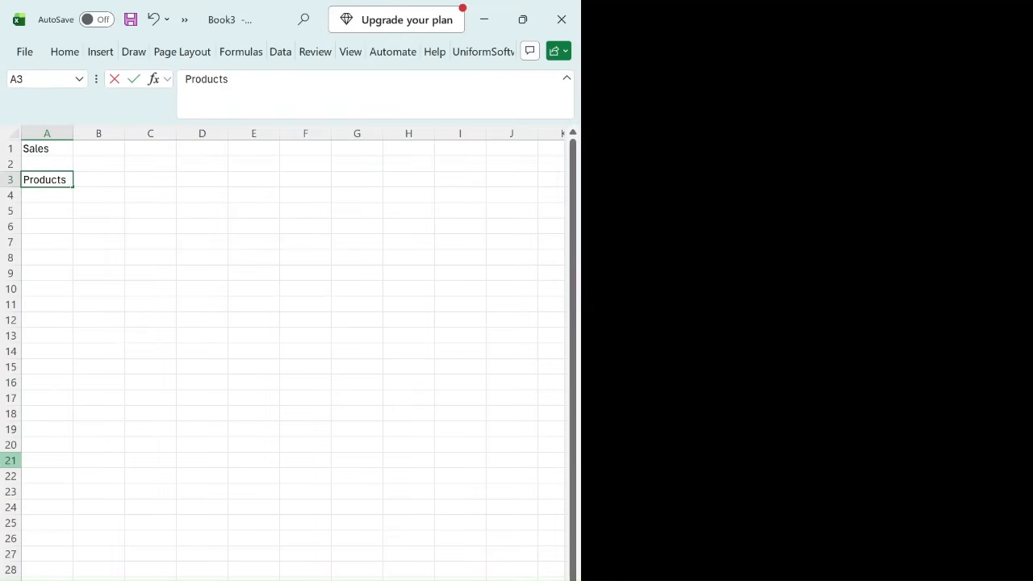
key("Tab")
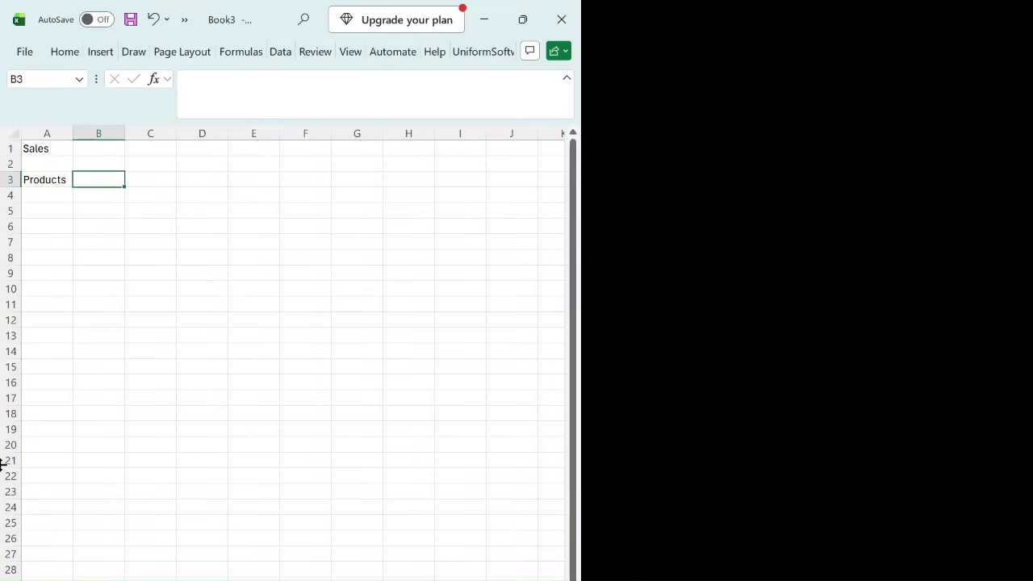
type("C")
key("Up")
key("Down")
type("Co")
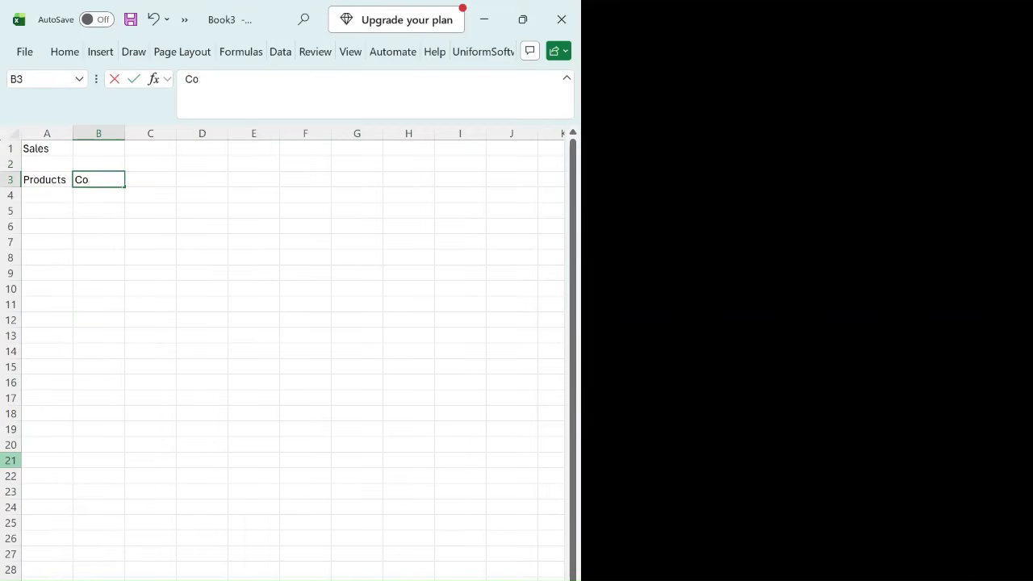
type("sts")
key("Tab")
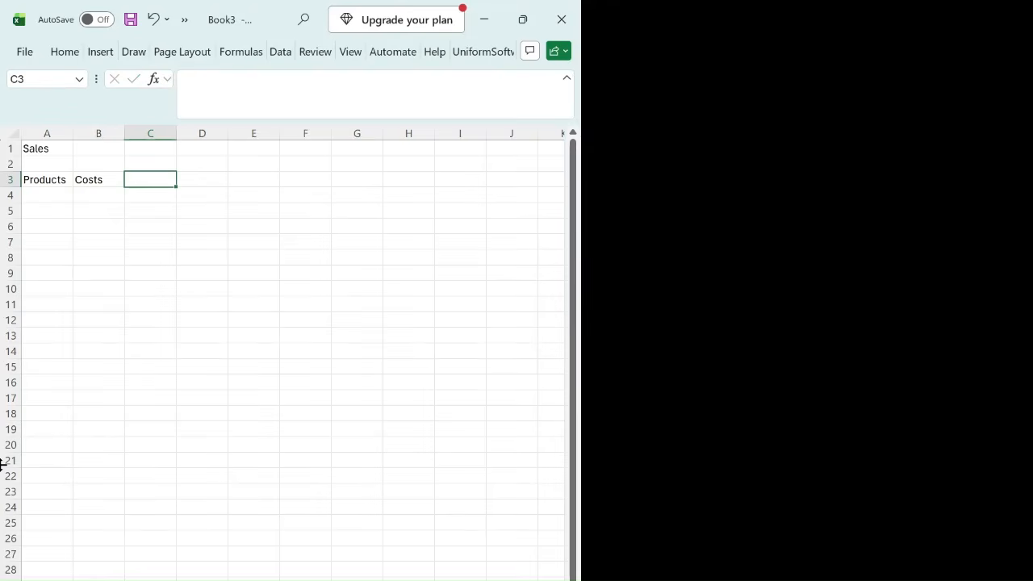
Step: Add the column headings "Tax Percentage" in C3 and "Total" in D3
type("Tax")
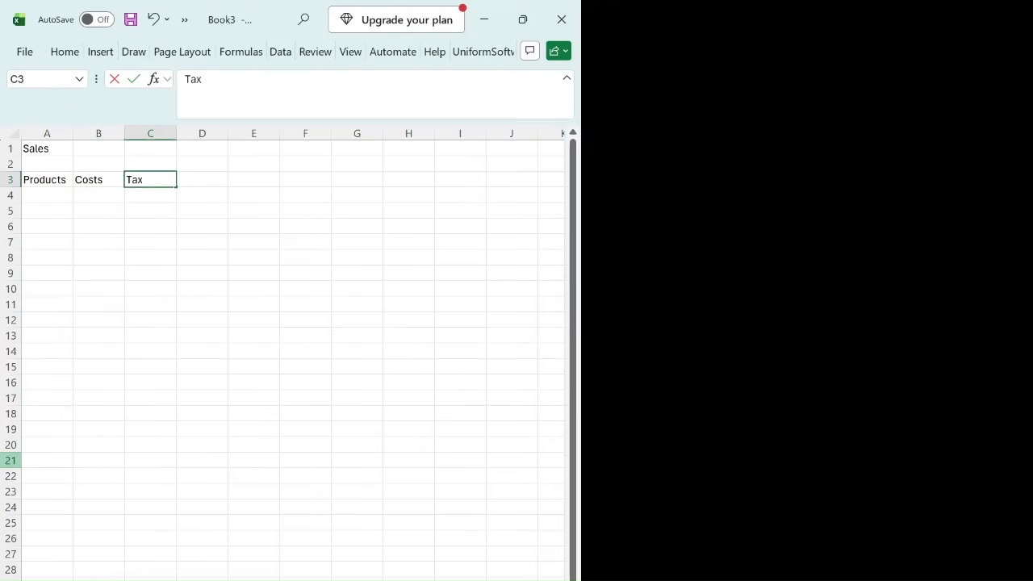
type(" Percentage")
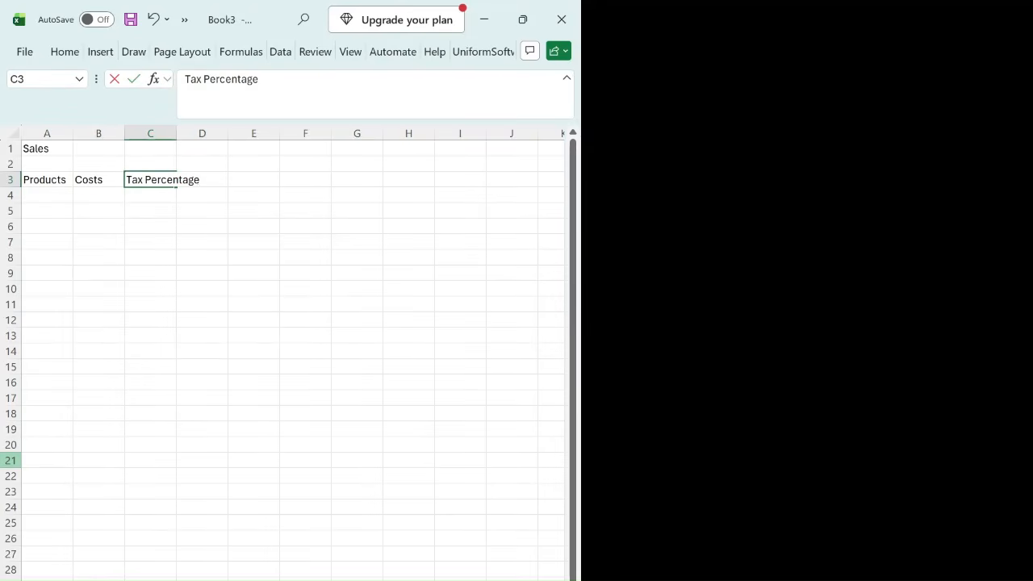
key("Tab")
type("Tota")
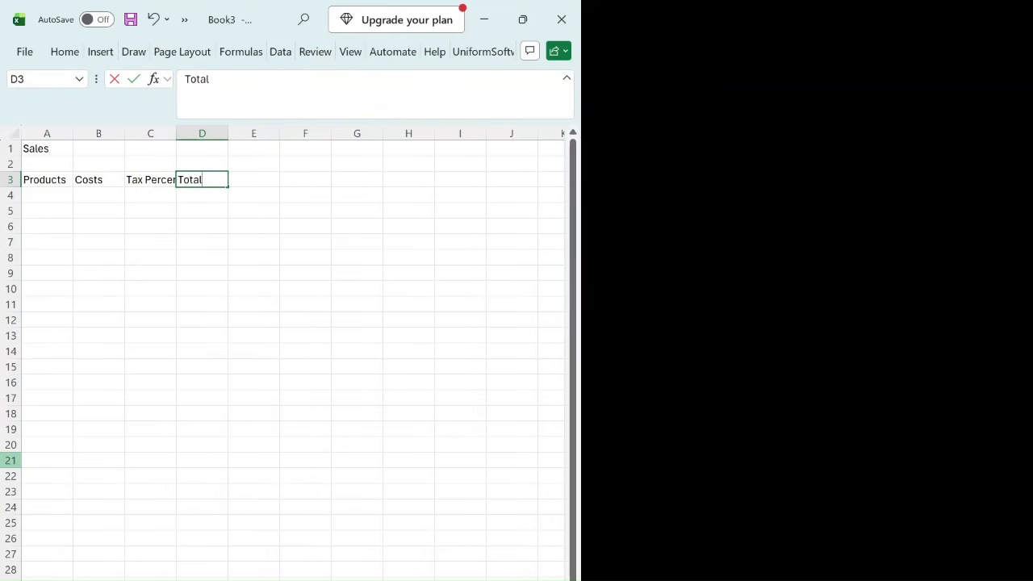
type("l")
key("Return")
Step: Review the four column headings in row 3, cell by cell
key("Up")
key("Home")
key("Right")
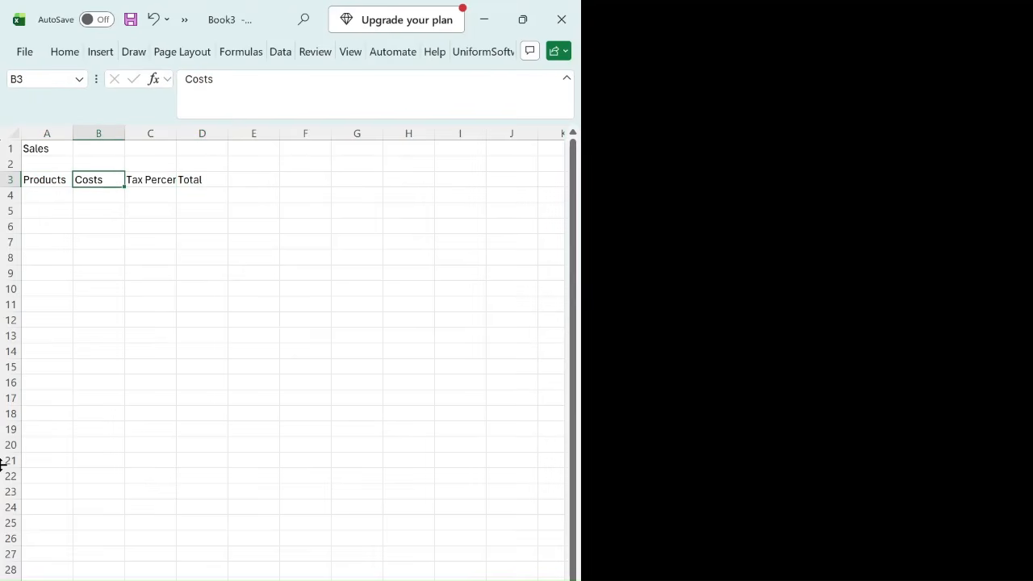
key("Right")
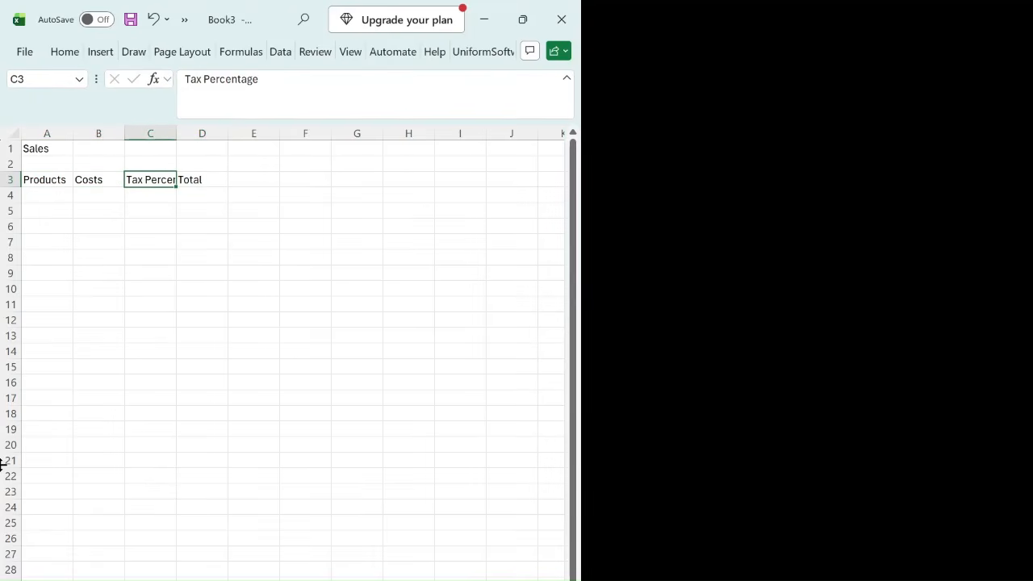
key("Right")
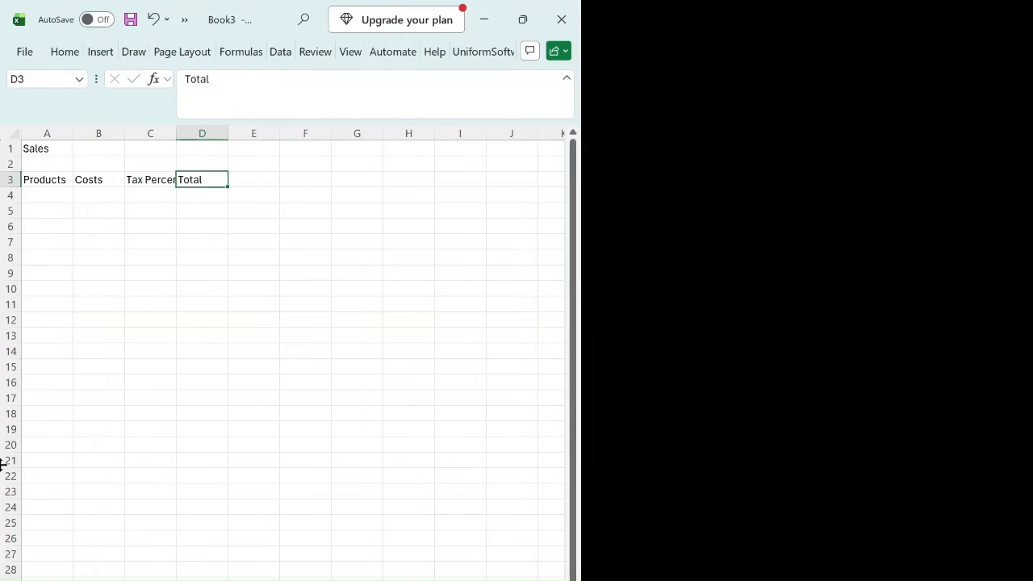
key("Left")
key("Left")
key("Left")
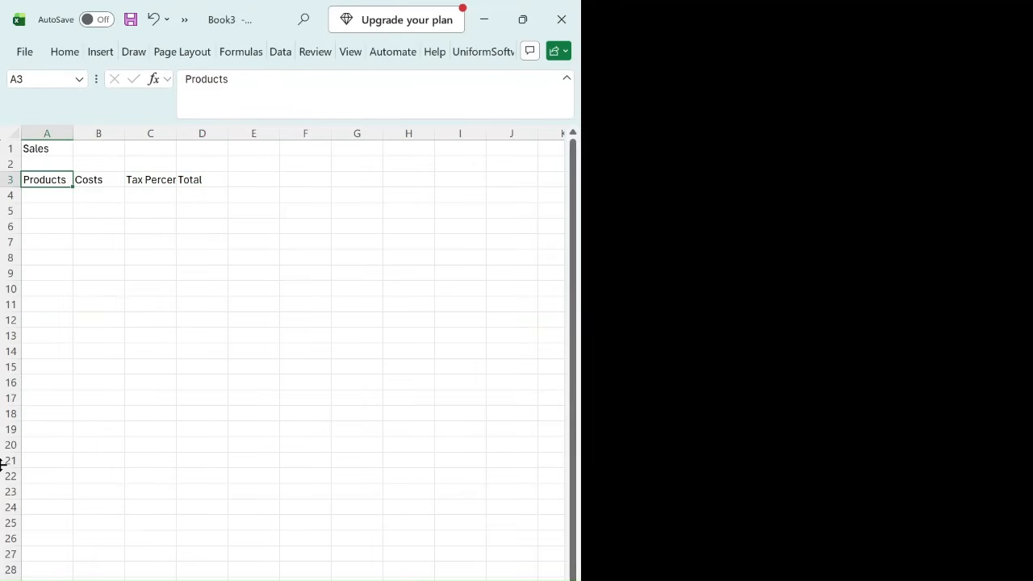
Step: Enter the label "Tax Rate" in cell C1, in the same row as the Sales title
key("Up")
key("Up")
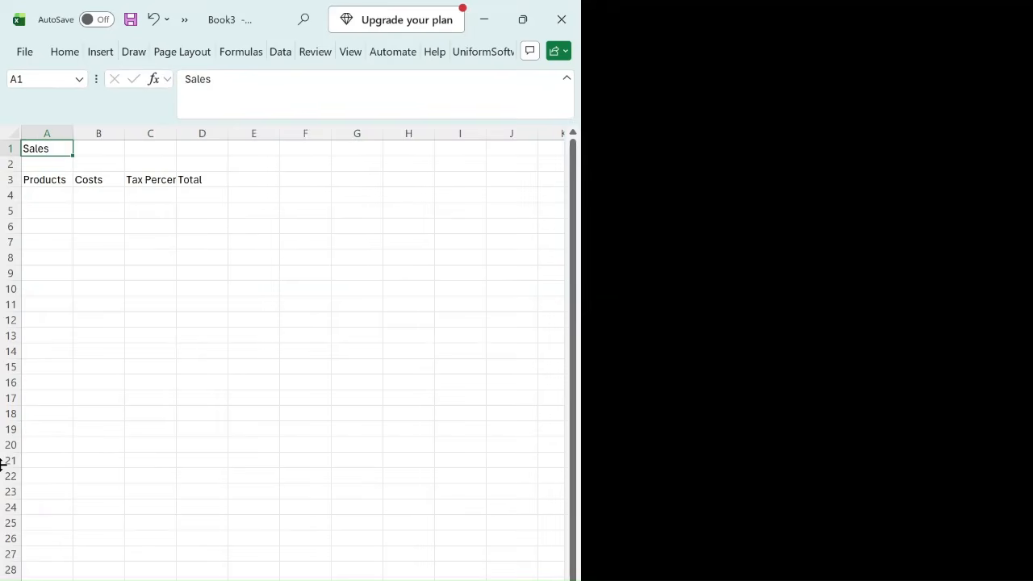
key("Right")
key("Right")
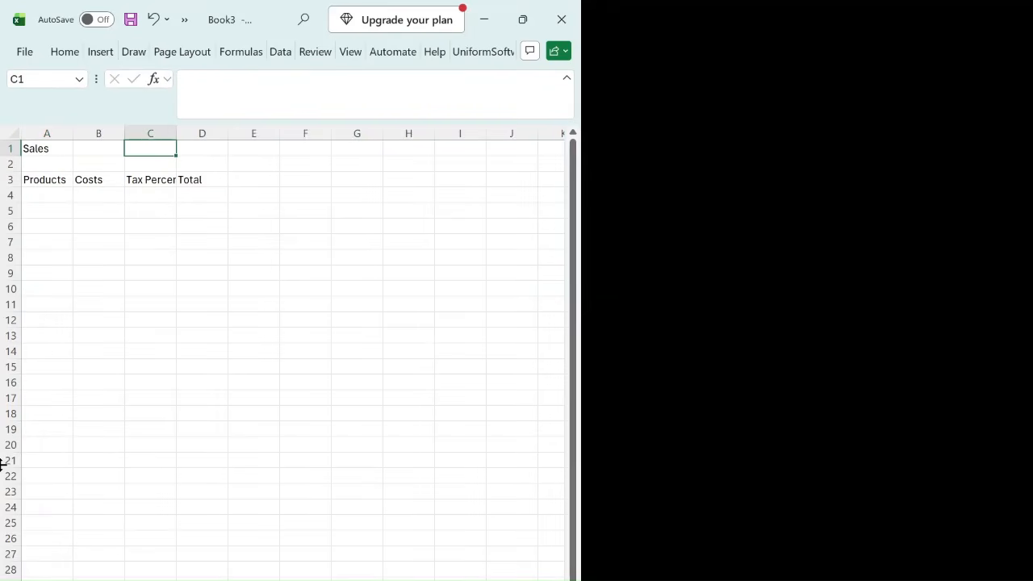
type("Tax")
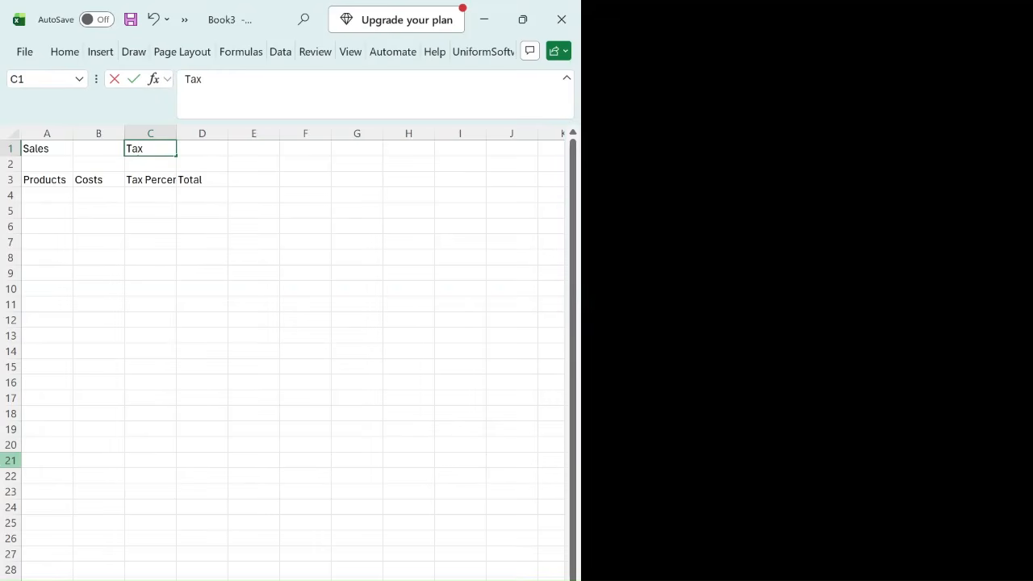
type(" Rate")
key("Tab")
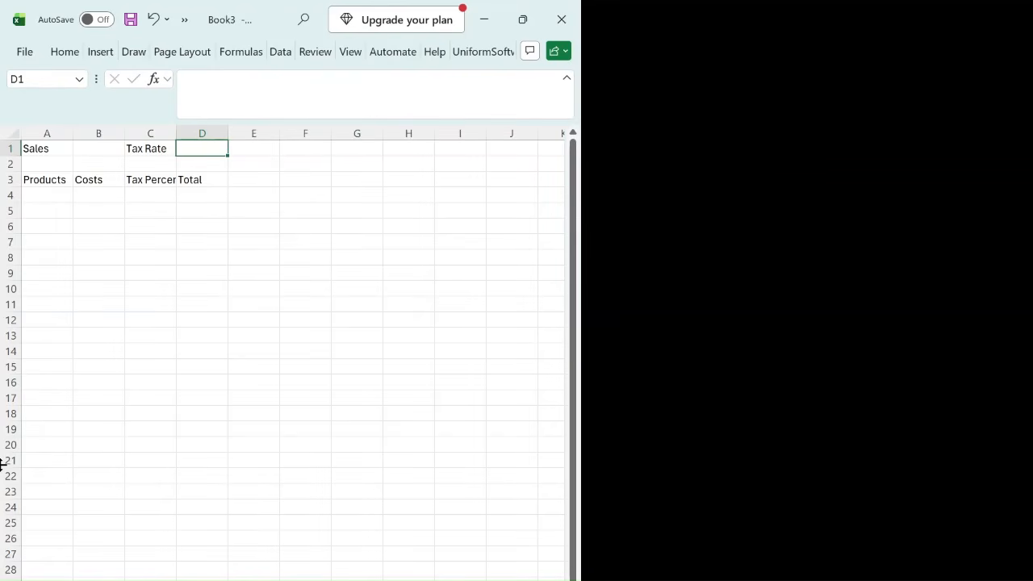
Step: Enter 7.5 as the tax rate in cell D1
type("6")
key("BackSpace")
type("7.5")
key("Return")
key("Up")
Step: Enter "Phones" as the first product in cell A4, under the Products heading
key("Down")
key("Down")
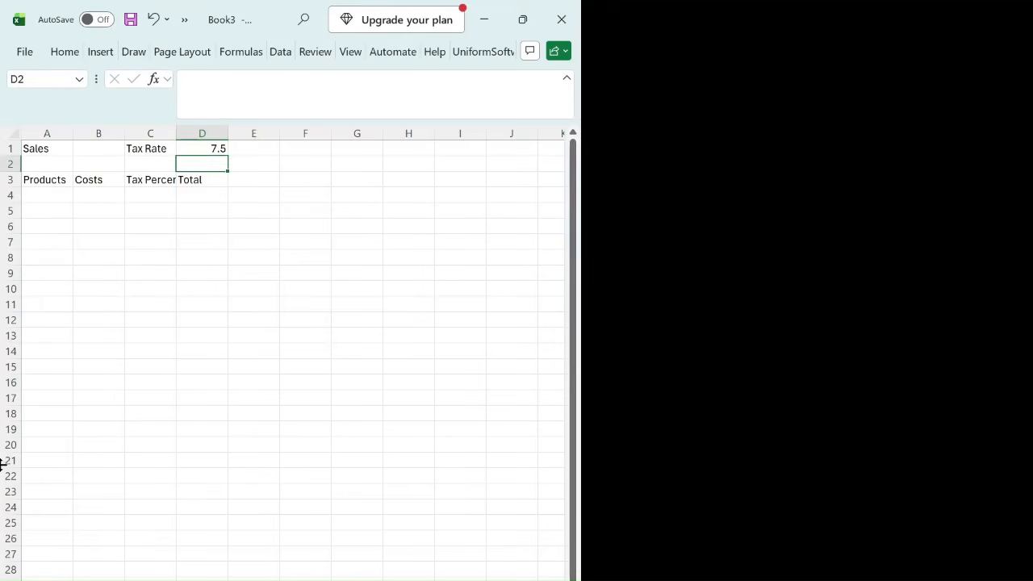
key("Down")
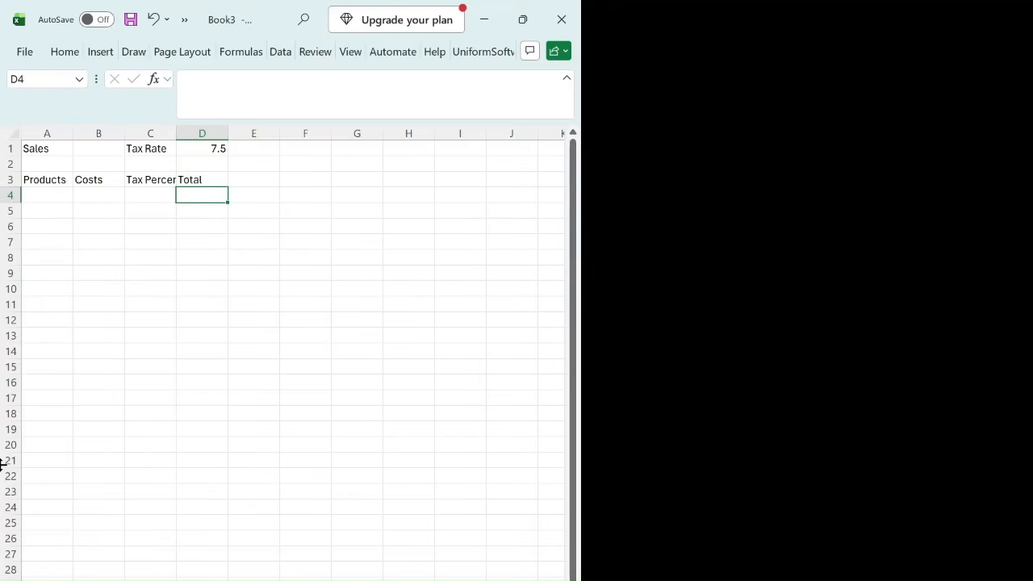
key("Home")
key("Up")
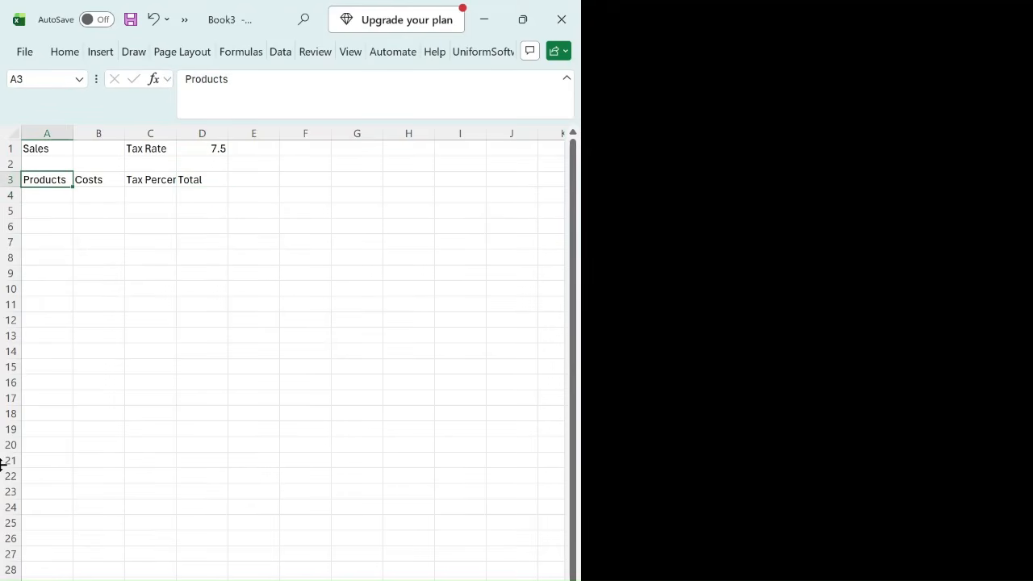
key("Down")
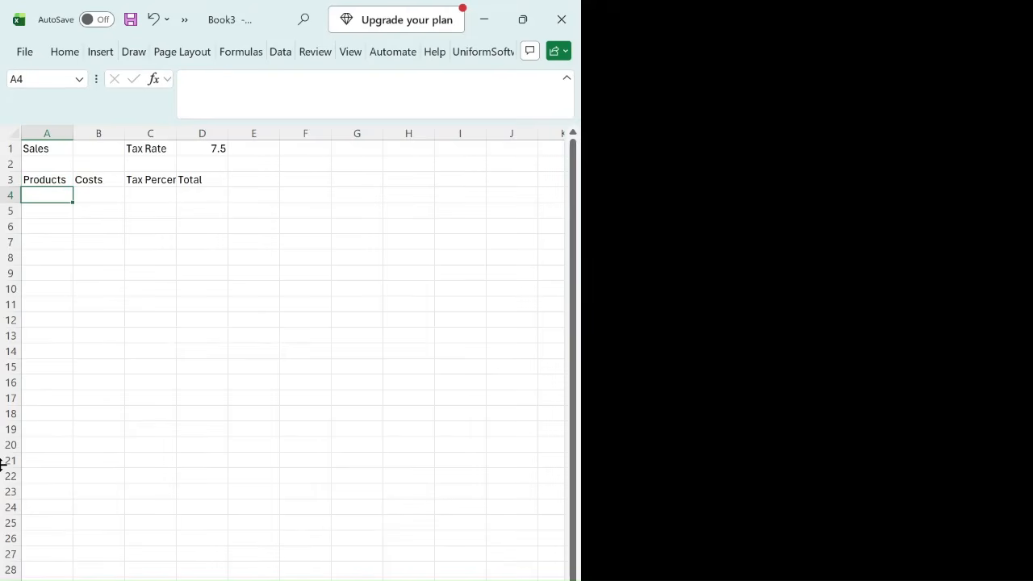
type("Phone")
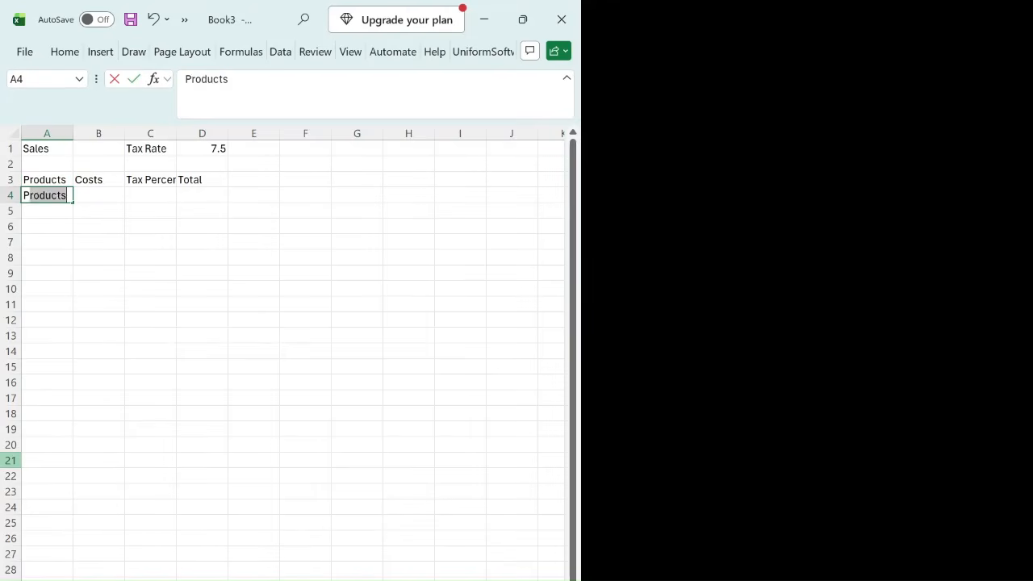
type("s")
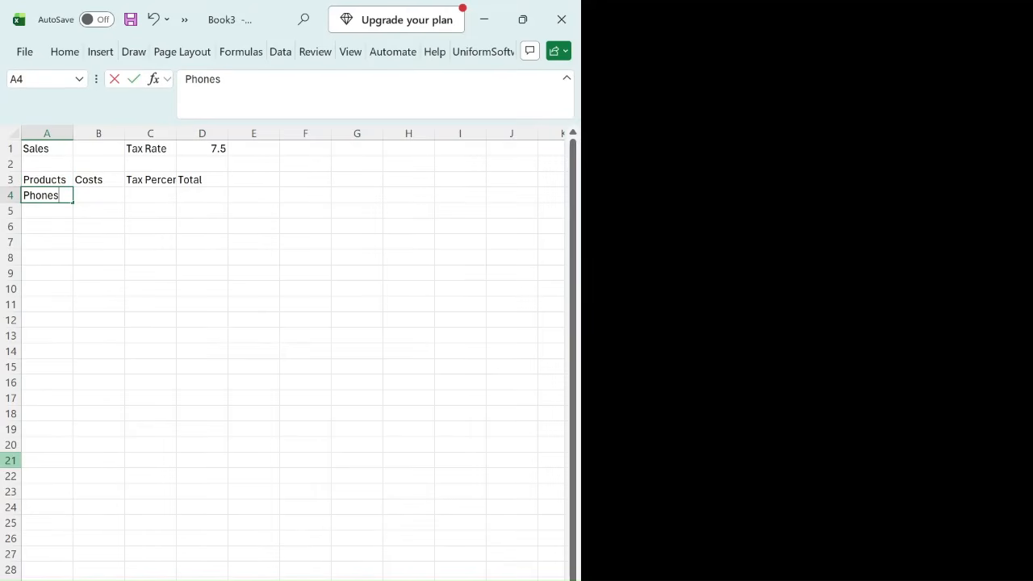
key("Return")
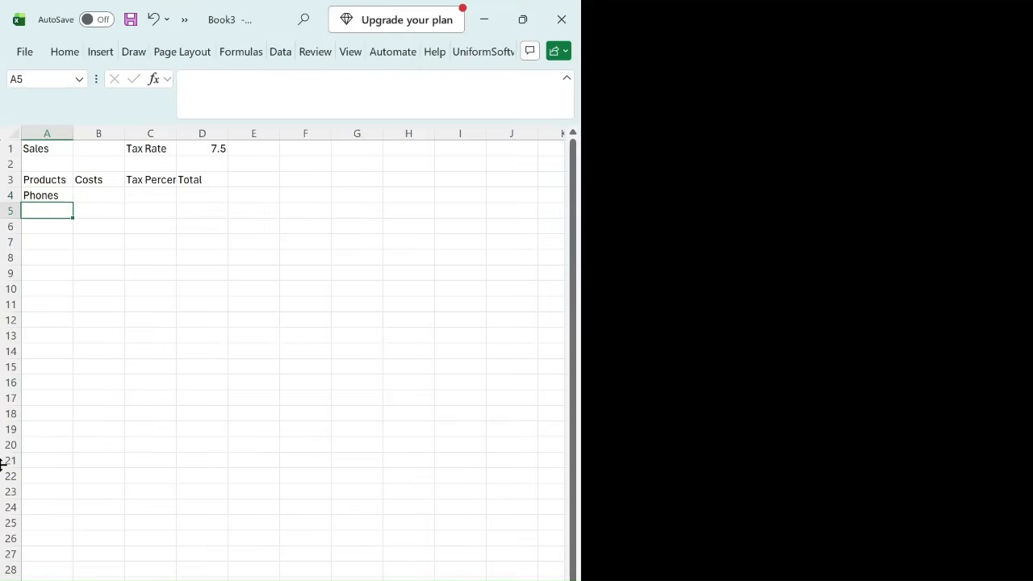
Step: Add the products "Laptops" in A5 and "Desktops" in A6
type("Laptops")
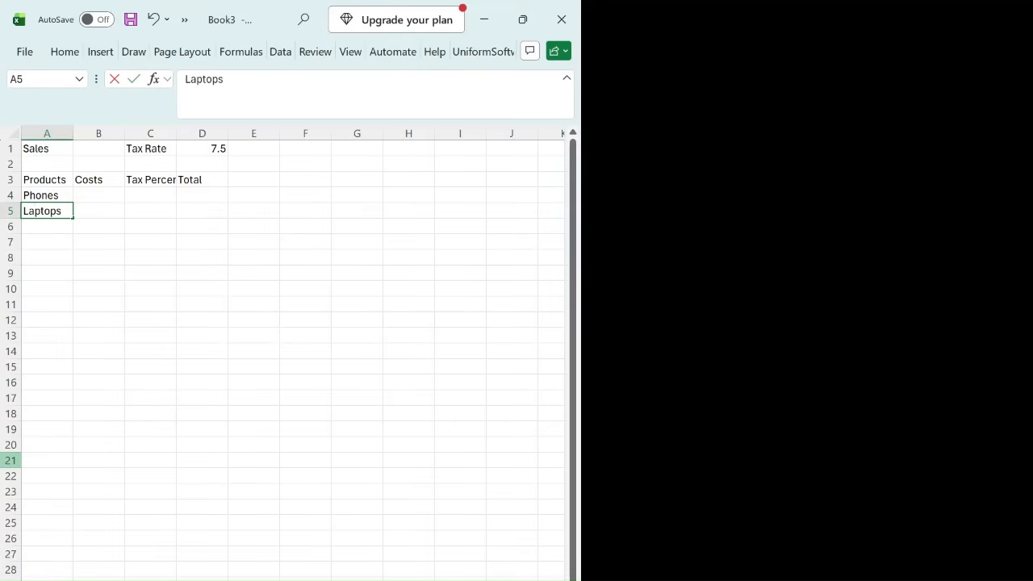
key("Return")
key("Up")
key("Down")
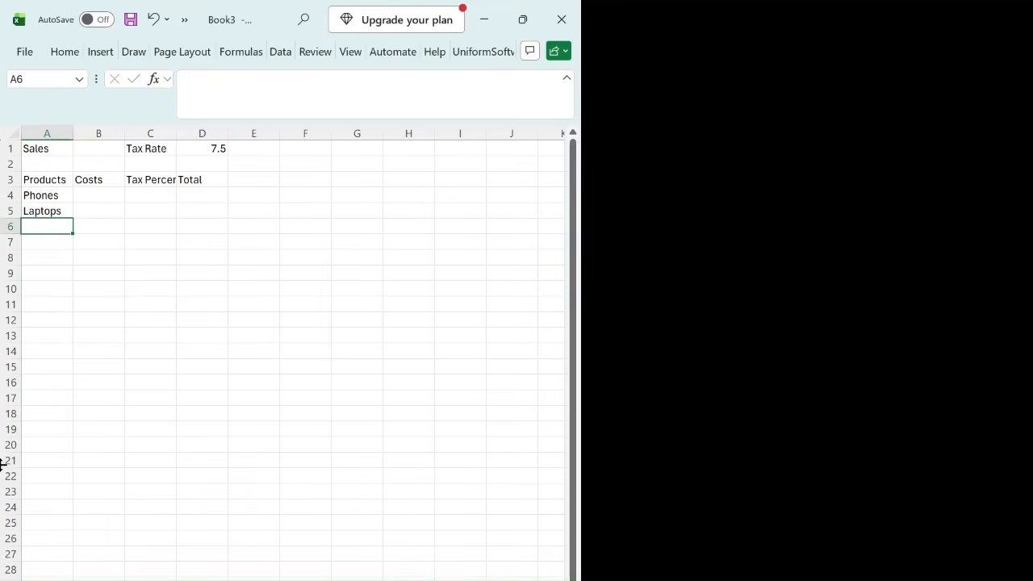
type("Desk")
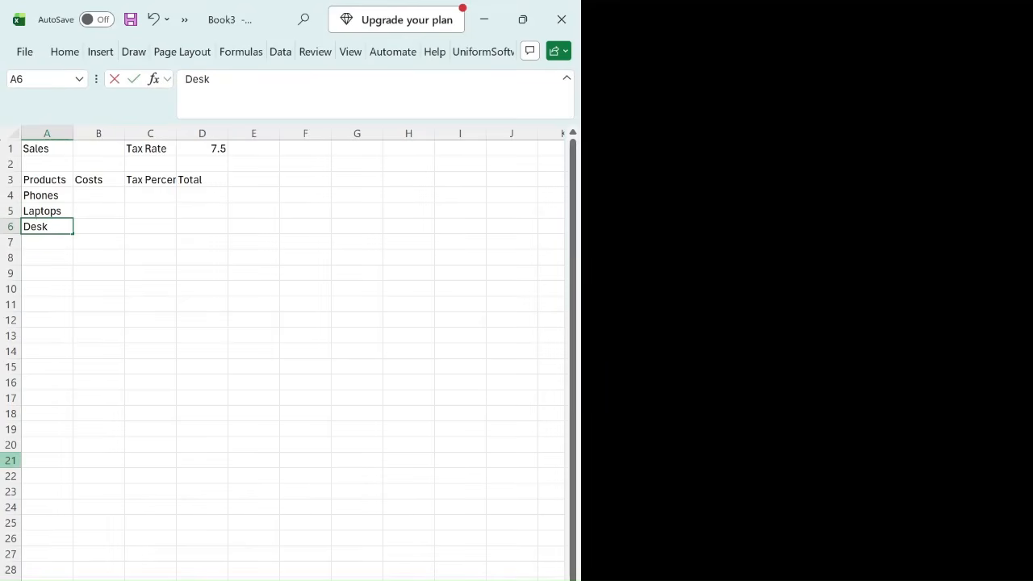
type("tops")
key("Return")
key("Up")
Step: Enter 500000 as the cost of Phones in cell B4
key("Right")
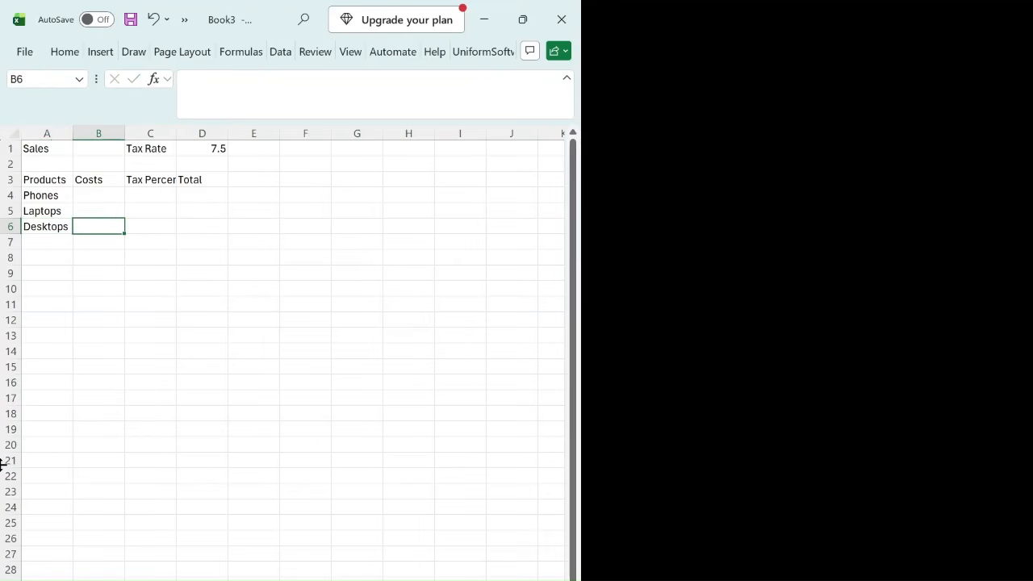
key("Up")
key("Up")
key("Up")
key("Down")
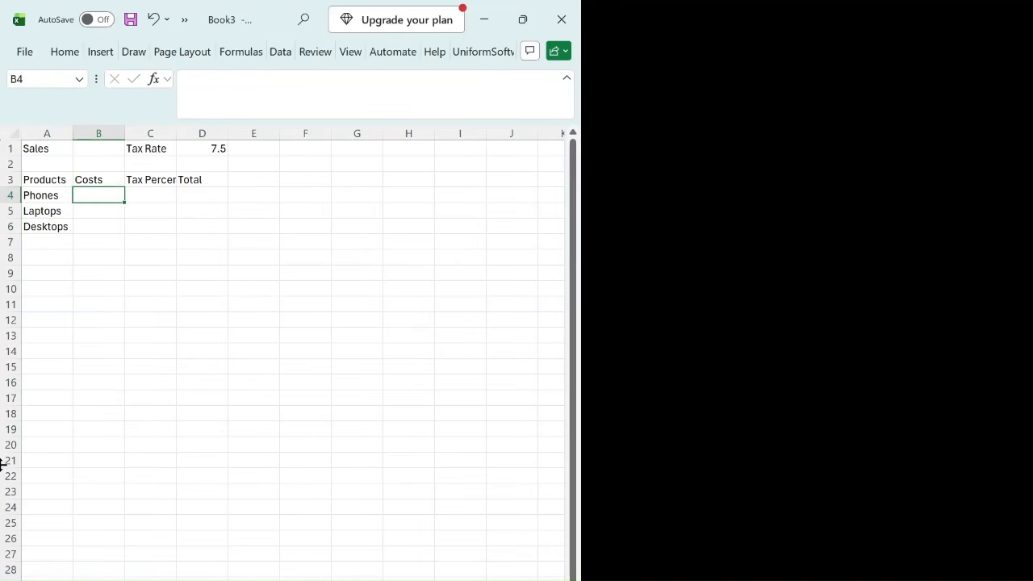
key("Left")
key("Right")
type("500000")
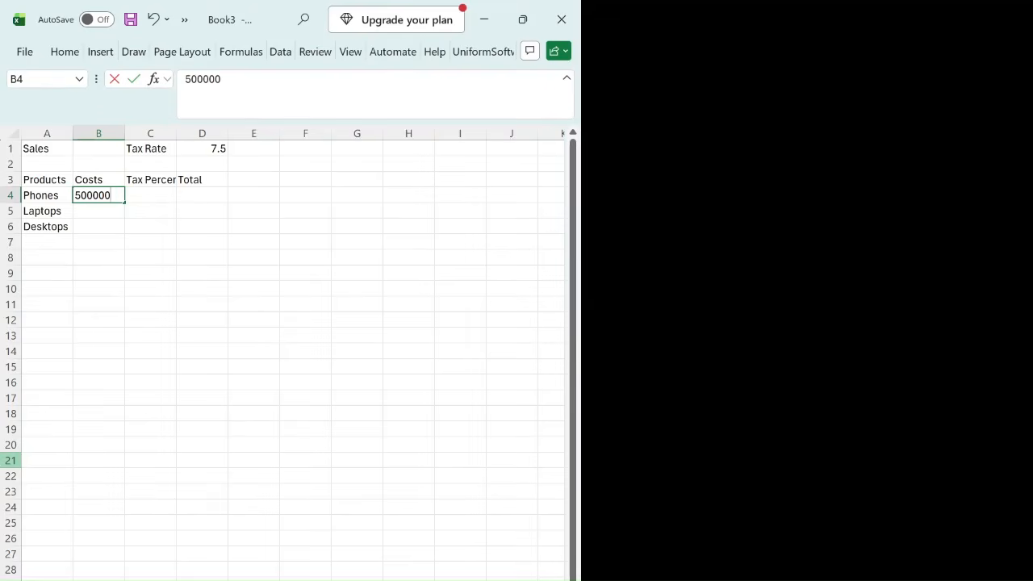
key("Return")
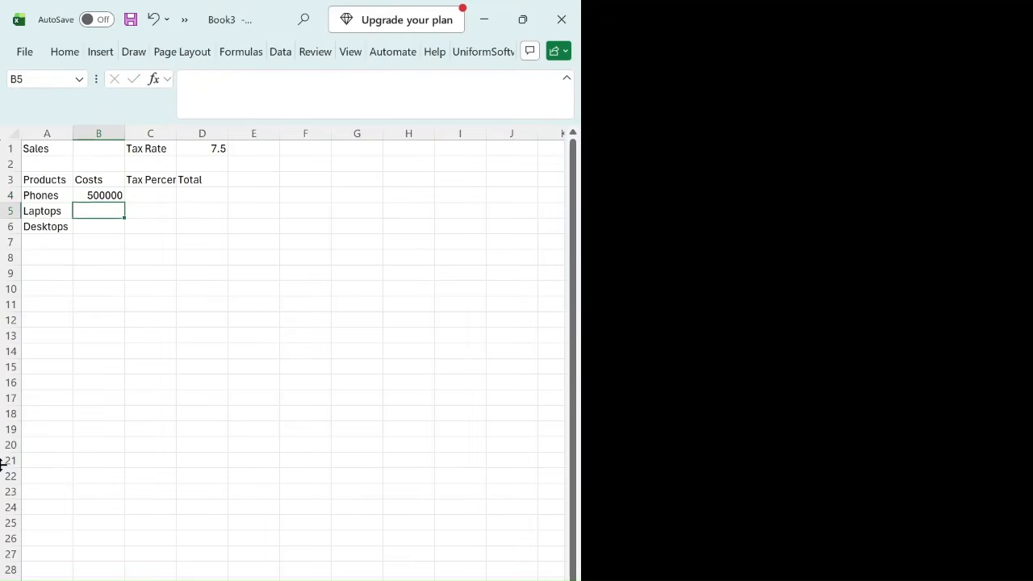
Step: Enter the costs 400000 for Laptops in cell B5 and 650000 for Desktops in cell B6
type("4")
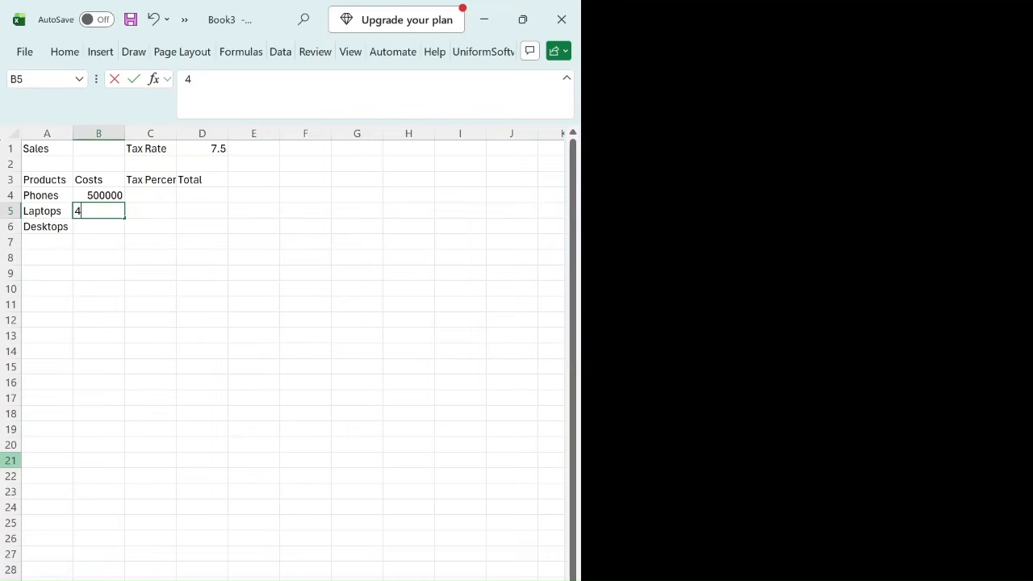
type("00000")
key("Return")
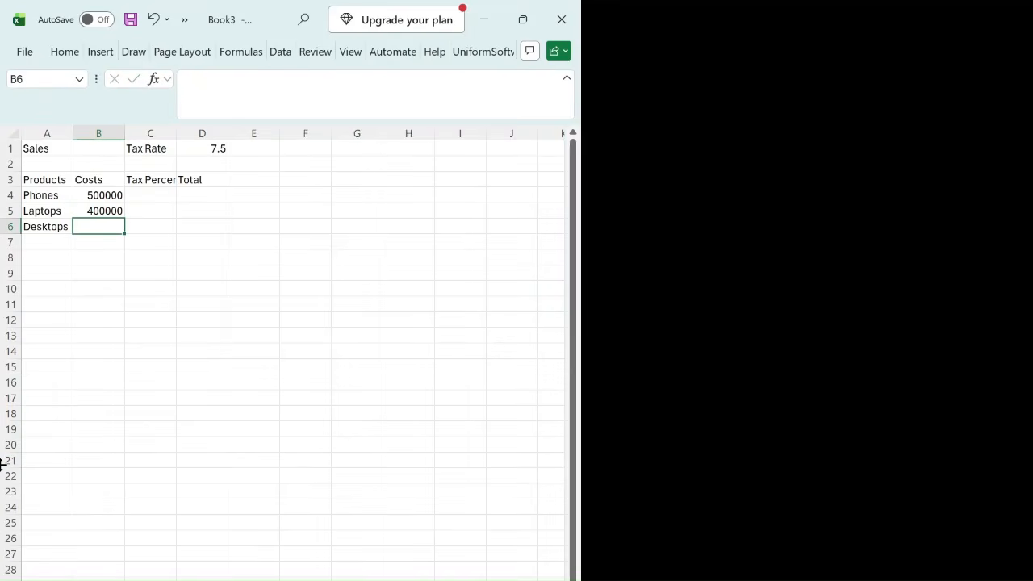
type("650000")
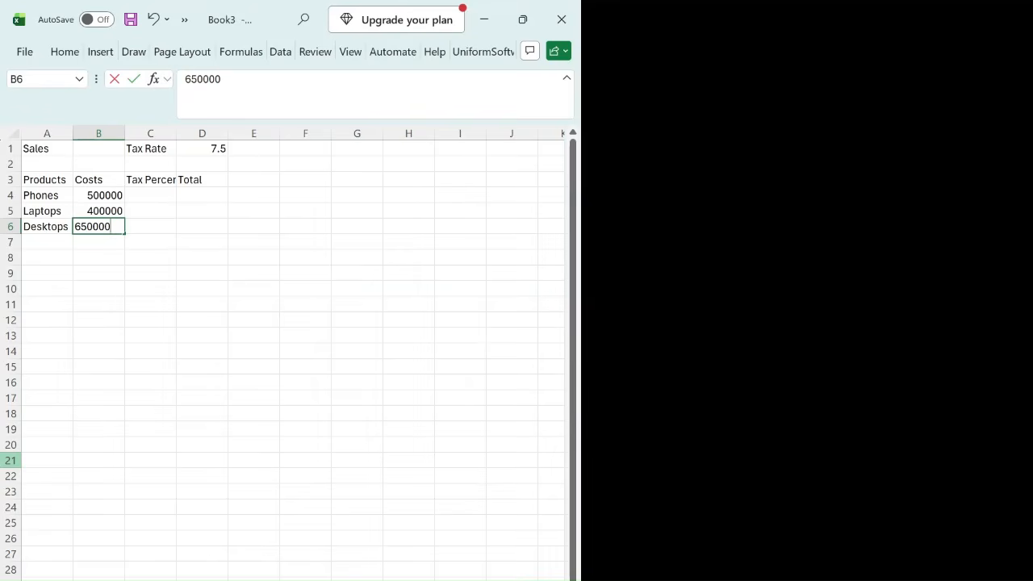
key("Tab")
Step: Calculate the tax on Phones in cell C4 with the formula =B4*$D$1/100, keeping the tax rate reference absolute
key("Up")
key("Up")
key("Up")
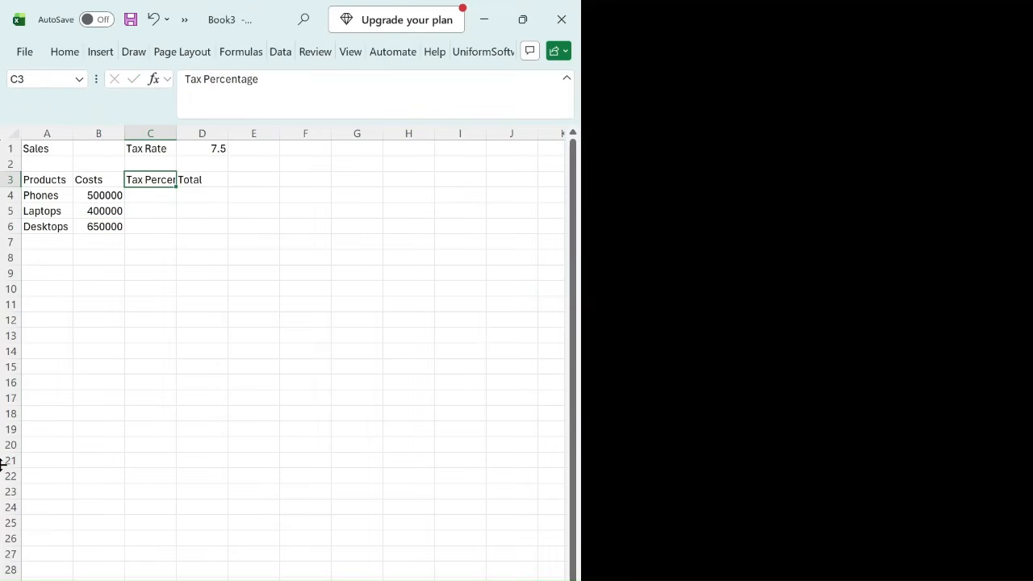
key("Down")
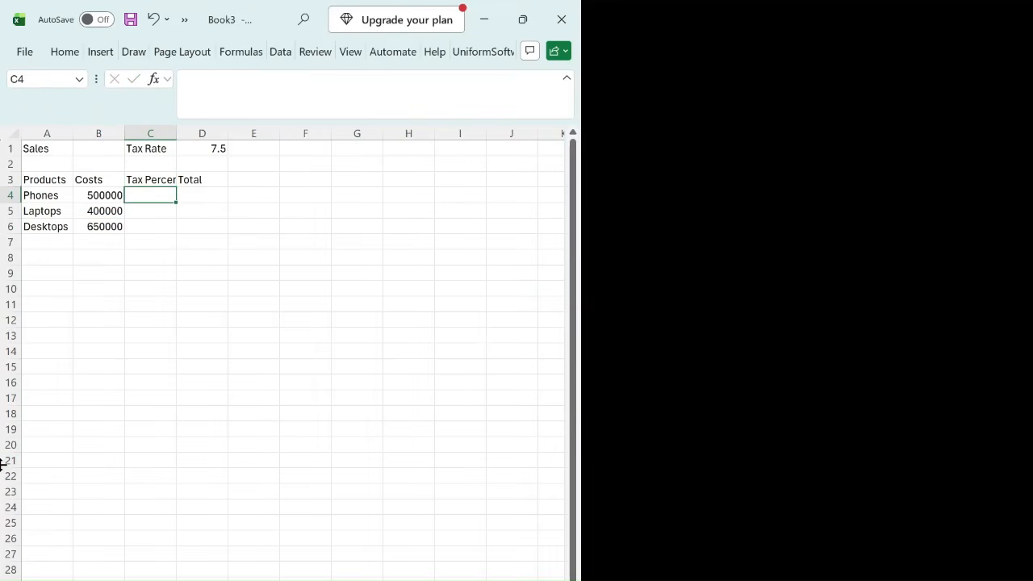
key("Left")
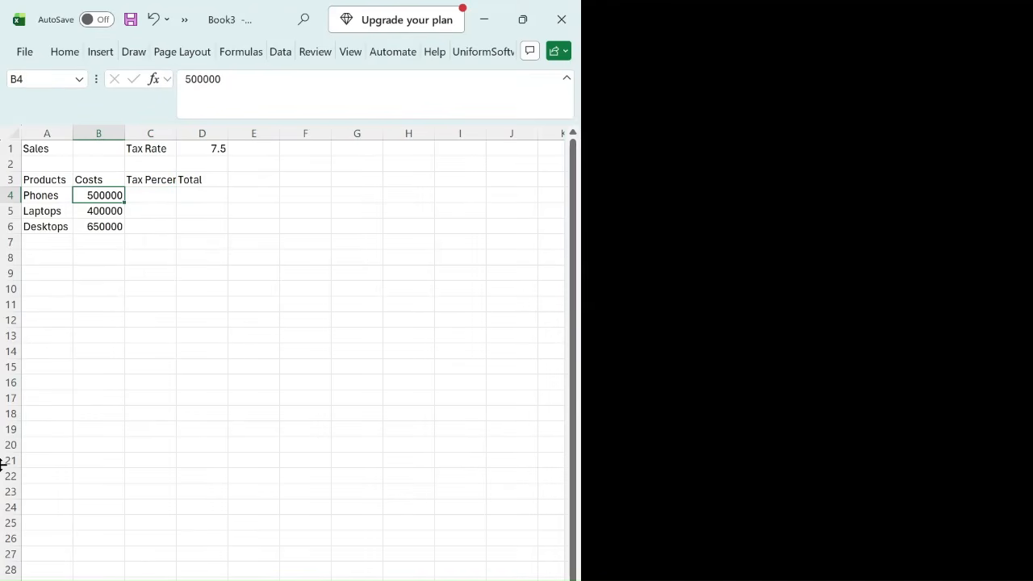
key("Left")
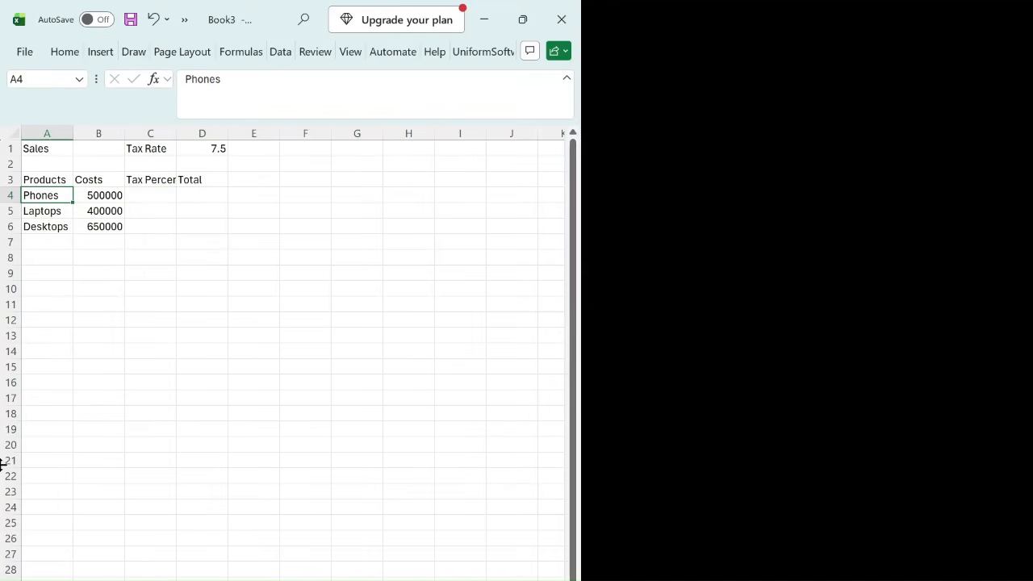
key("Right")
key("Right")
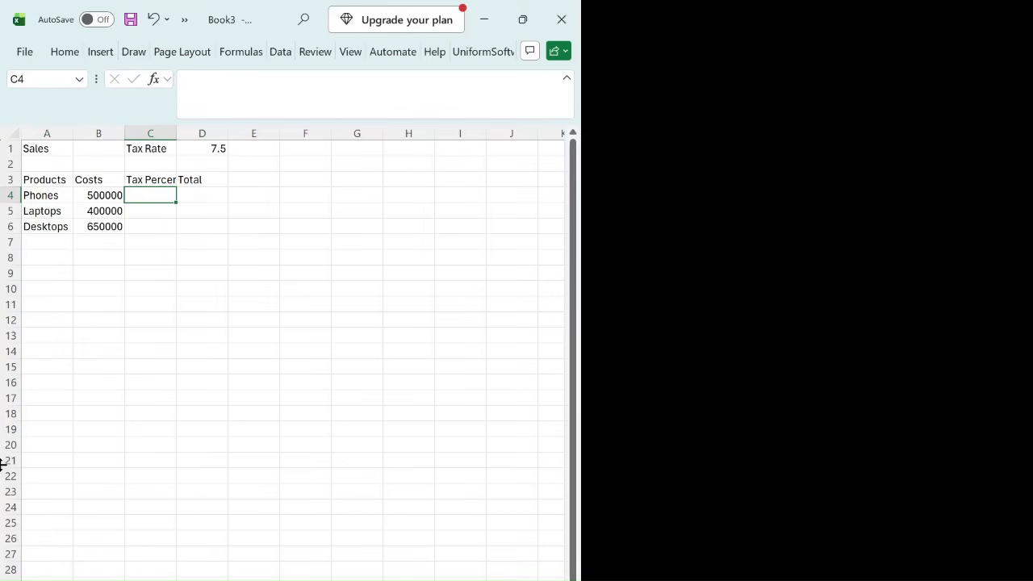
type("=b")
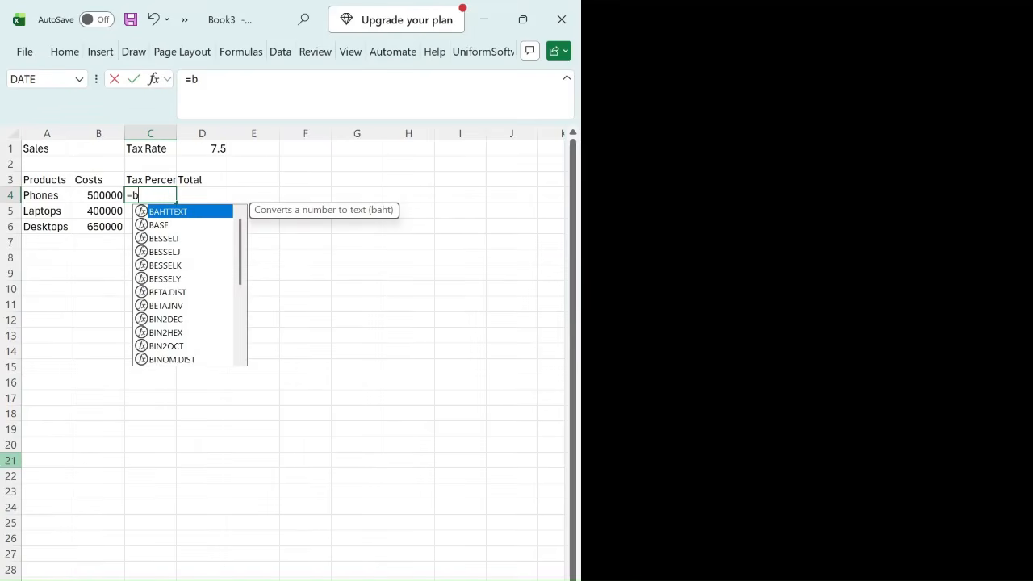
type("4*")
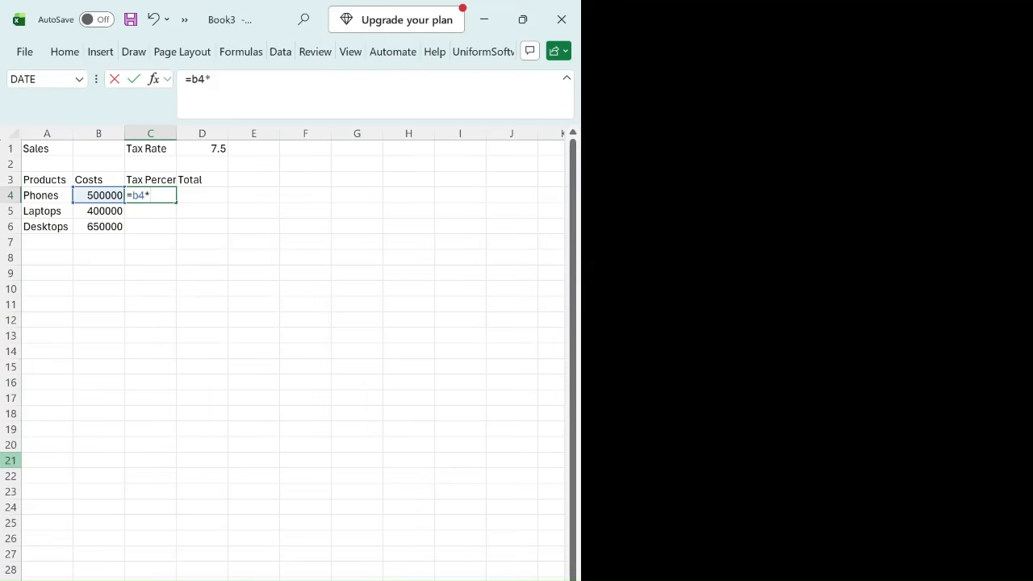
type("$d$1")
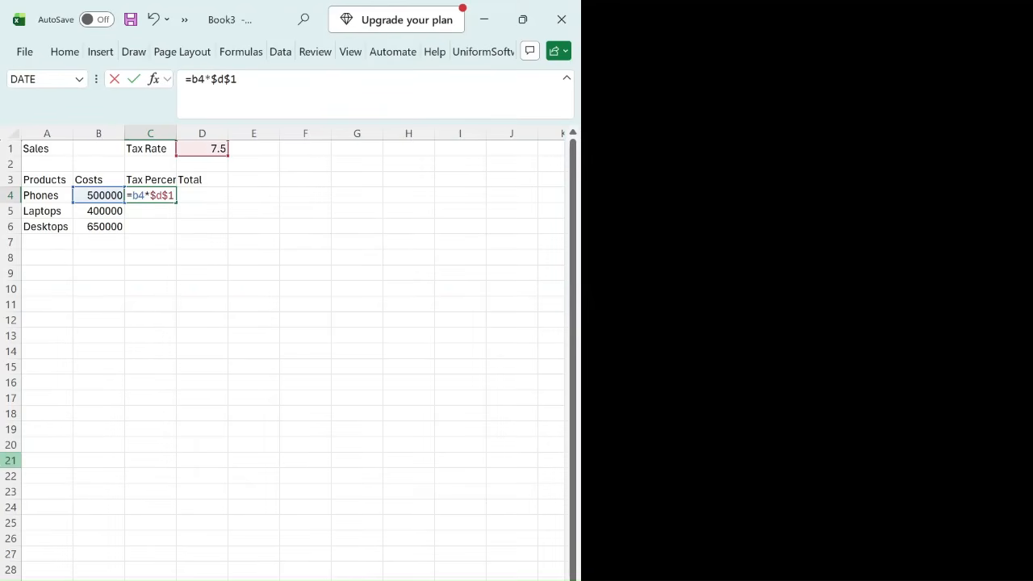
type("/100")
key("Return")
key("Up")
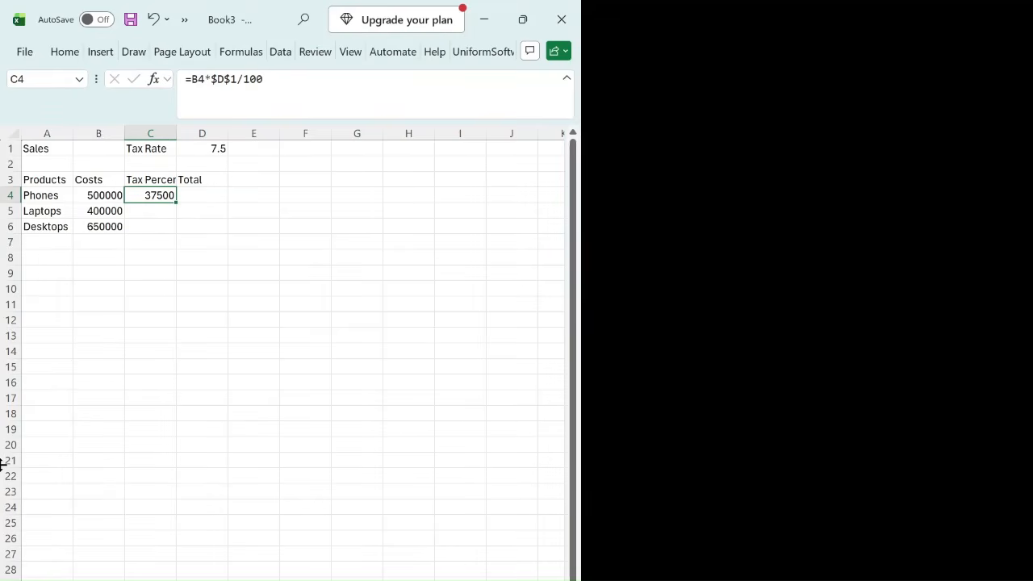
Step: Review the references in the tax formula in C4 and copy the formula to C5 and C6
key("Down")
key("Up")
key("F2")
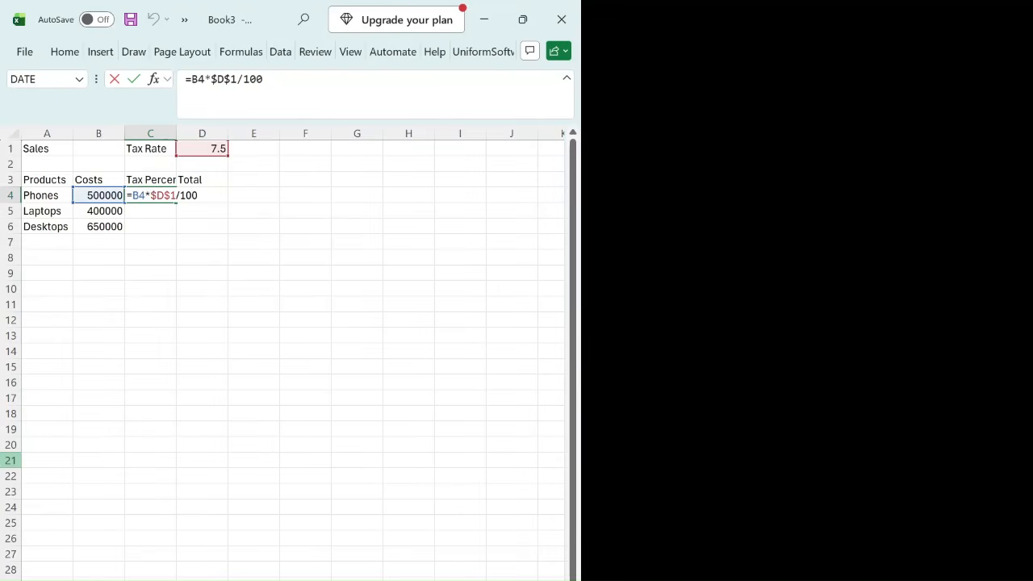
key("Return")
key("Up")
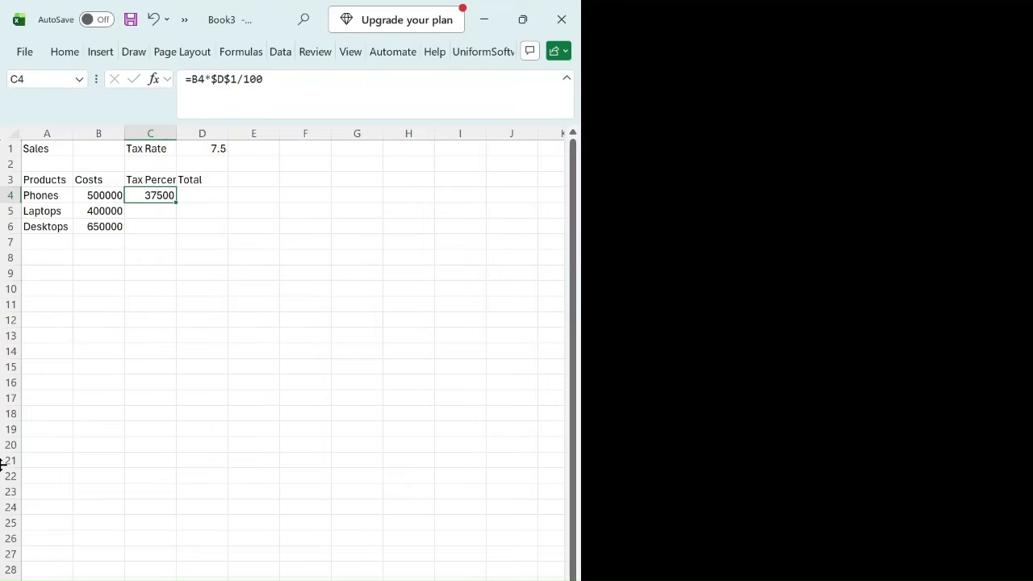
key("ctrl+c")
key("Down")
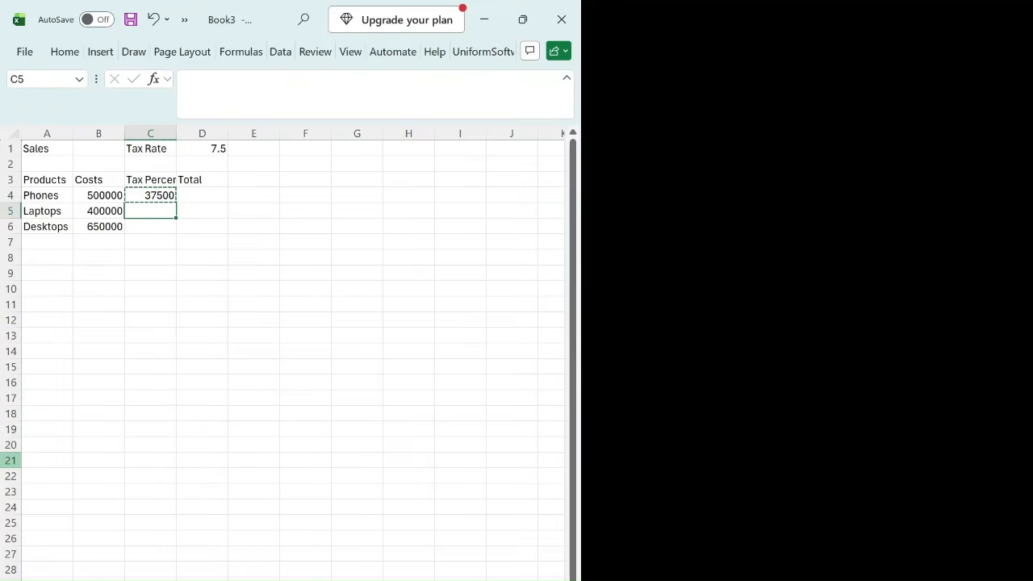
key("ctrl+v")
key("Down")
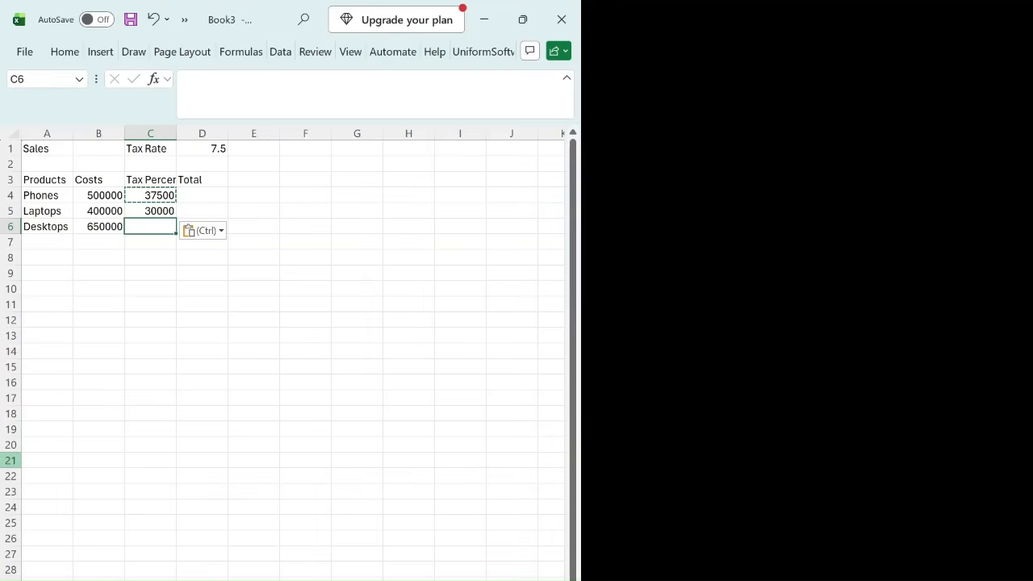
key("ctrl+v")
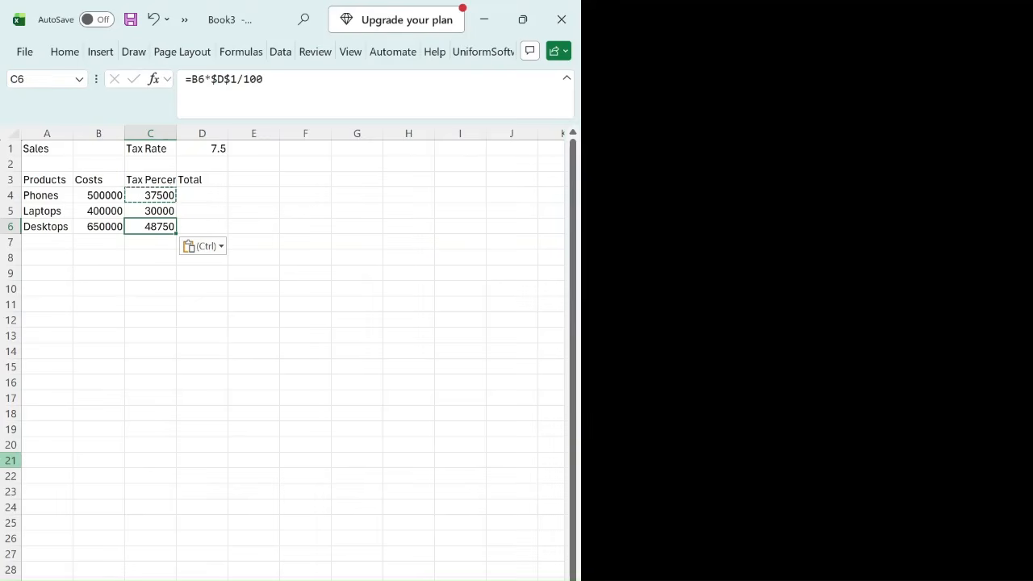
Step: Total the cost and tax of Phones in cell D4 with AutoSum, using =SUM(B4:C4)
key("Right")
key("Up")
key("Up")
key("Up")
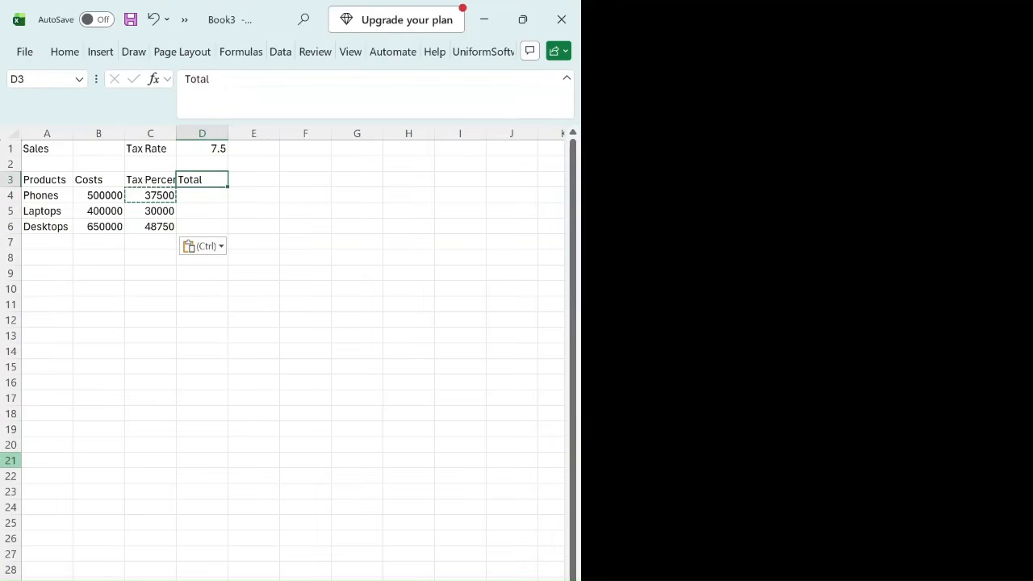
key("Down")
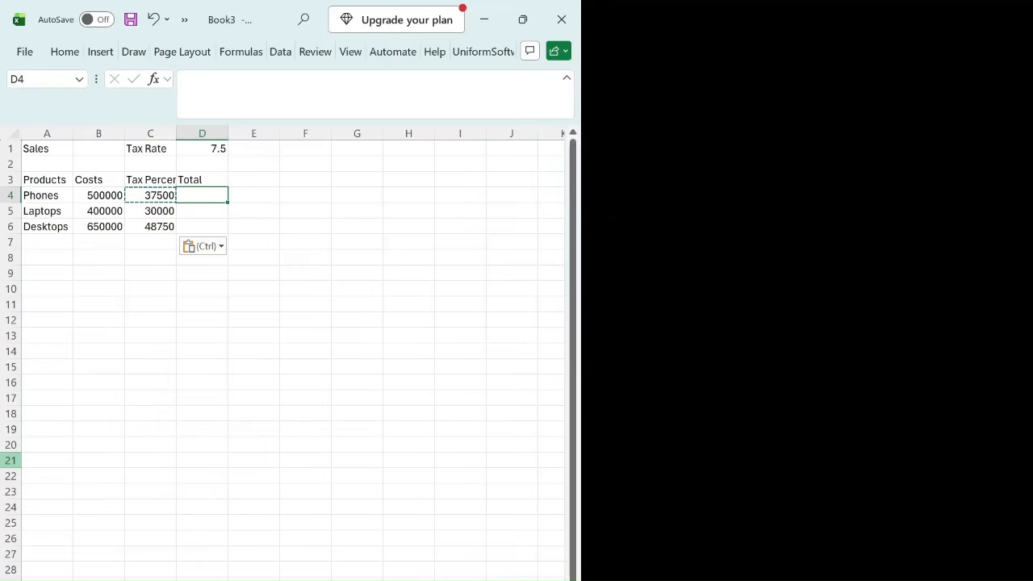
key("alt+equal")
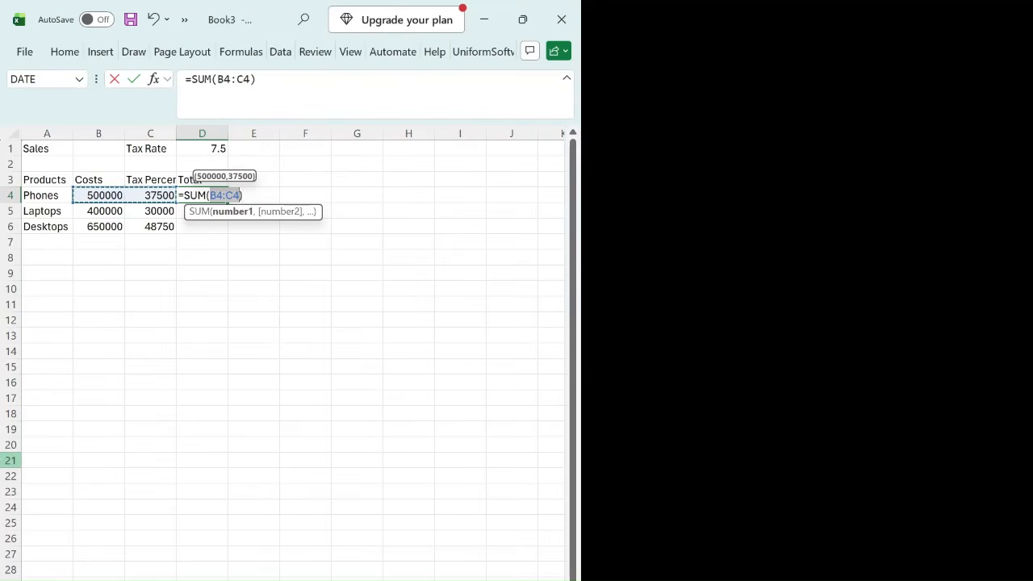
key("Return")
key("Up")
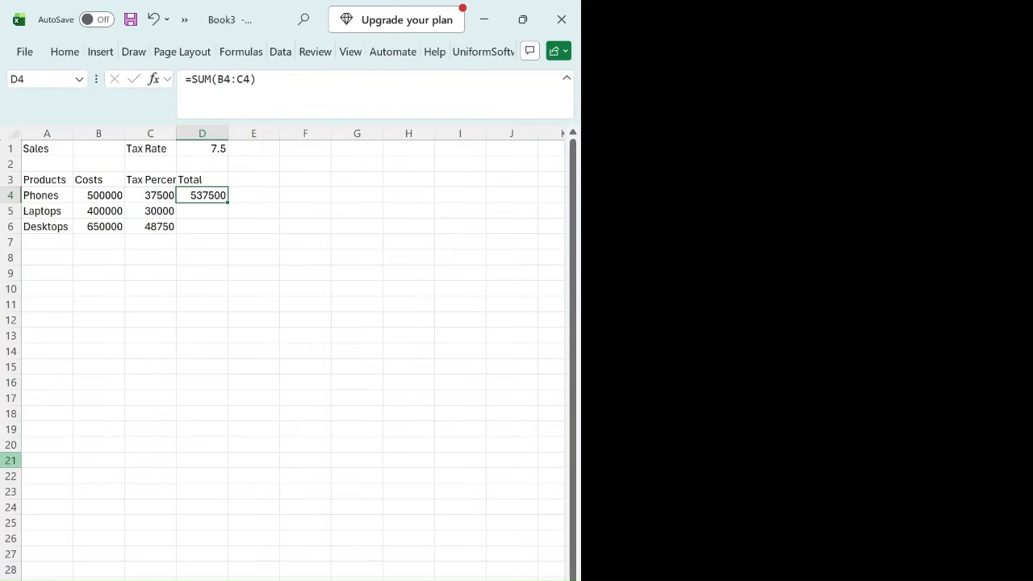
Step: Copy the total formula from D4 to D5 for Laptops
key("Left")
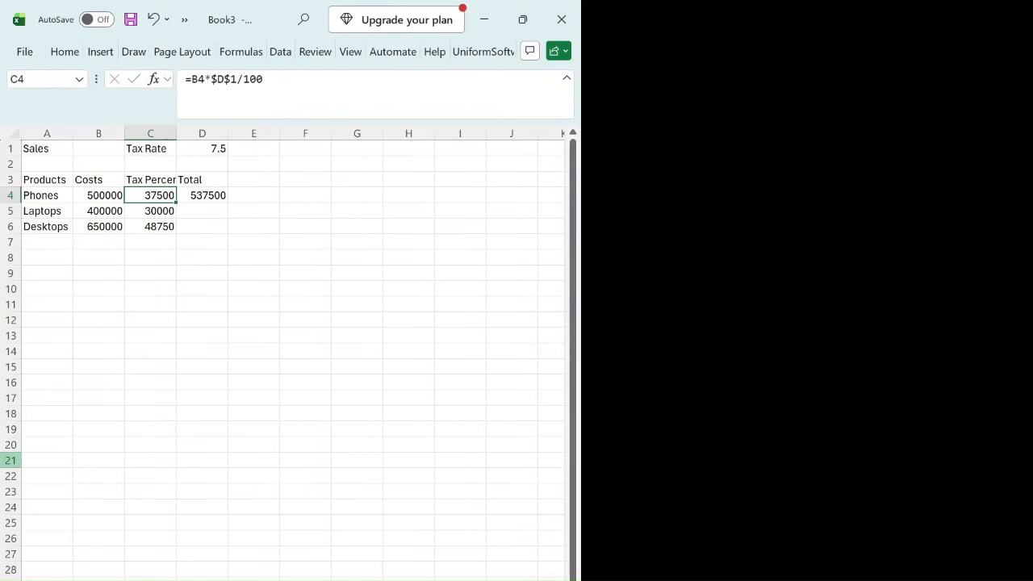
key("Left")
key("Right")
key("Right")
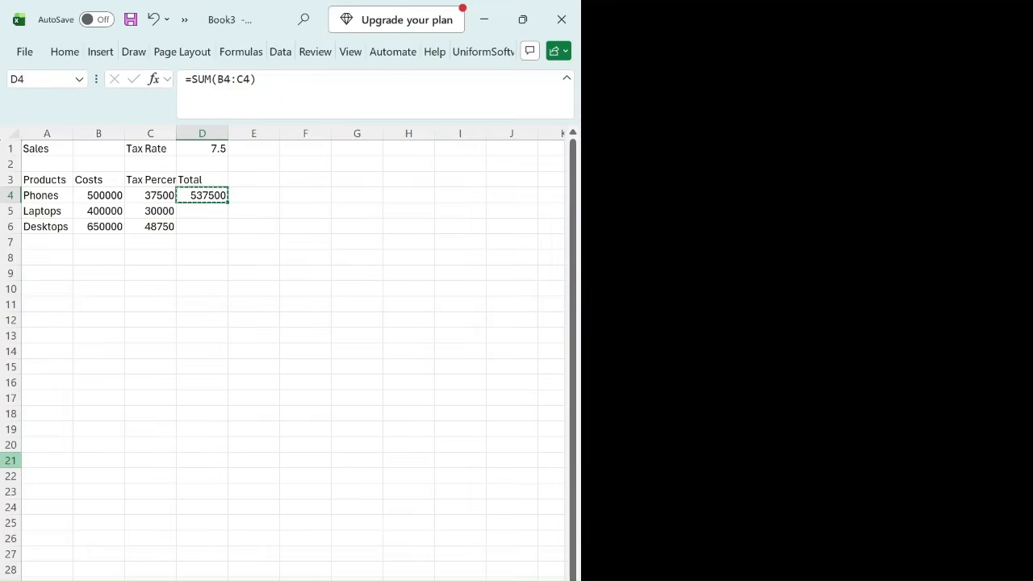
key("Down")
key("ctrl+v")
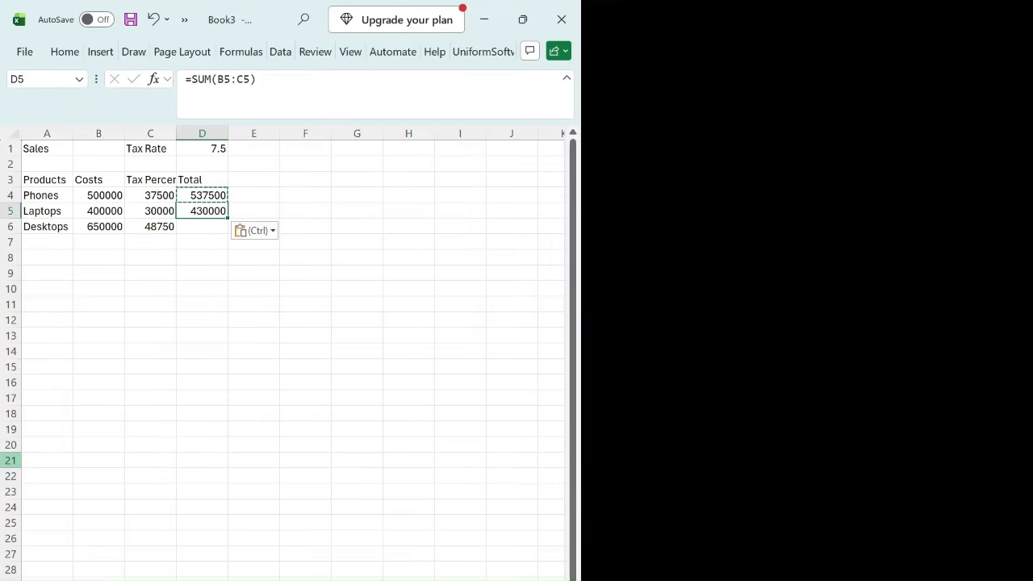
Step: Examine the cells behind the Laptops total and the cell references in the Phones tax formula in C4
key("Left")
key("Left")
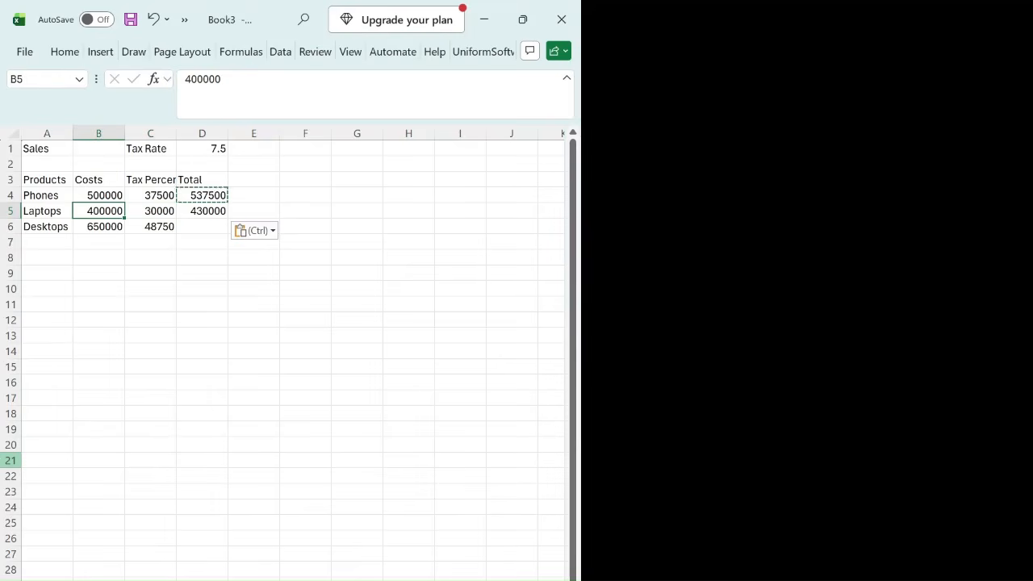
key("Right")
key("Right")
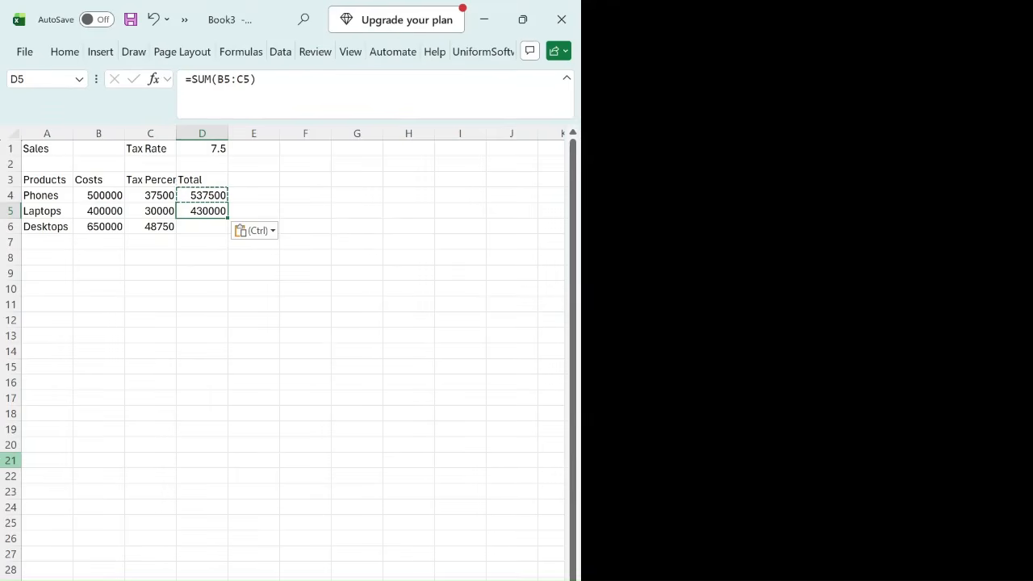
key("Left")
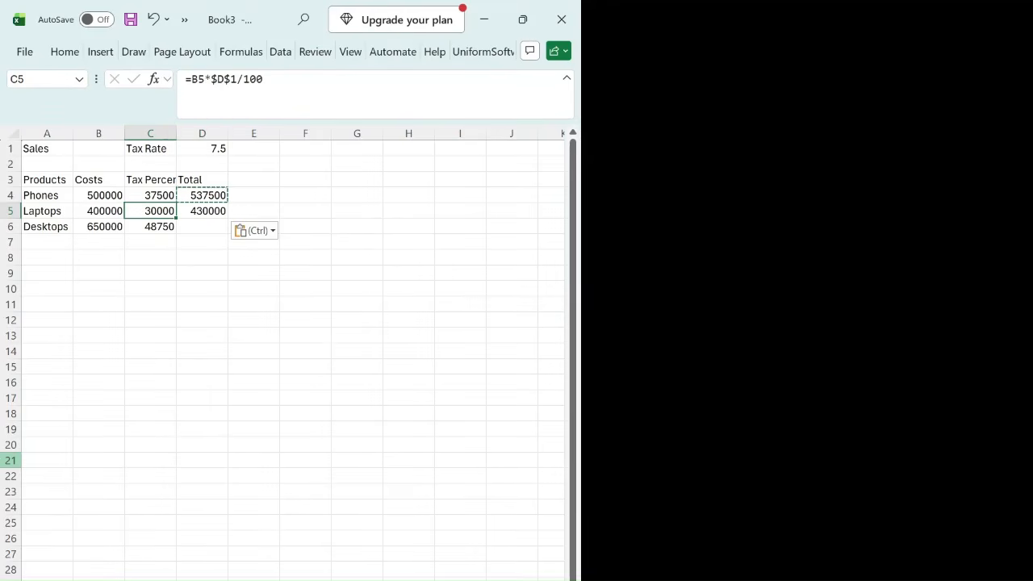
key("Up")
key("Up")
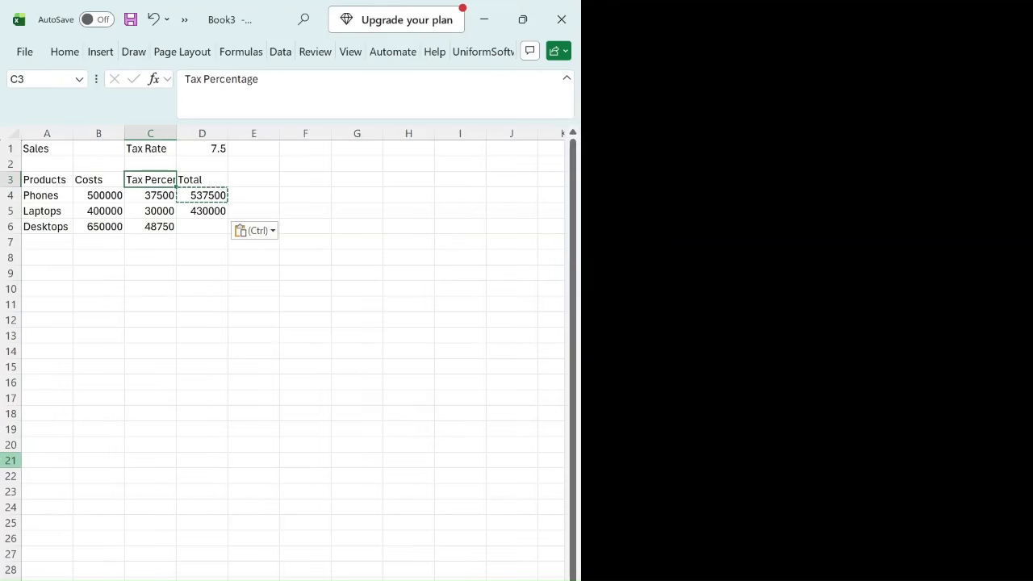
key("Down")
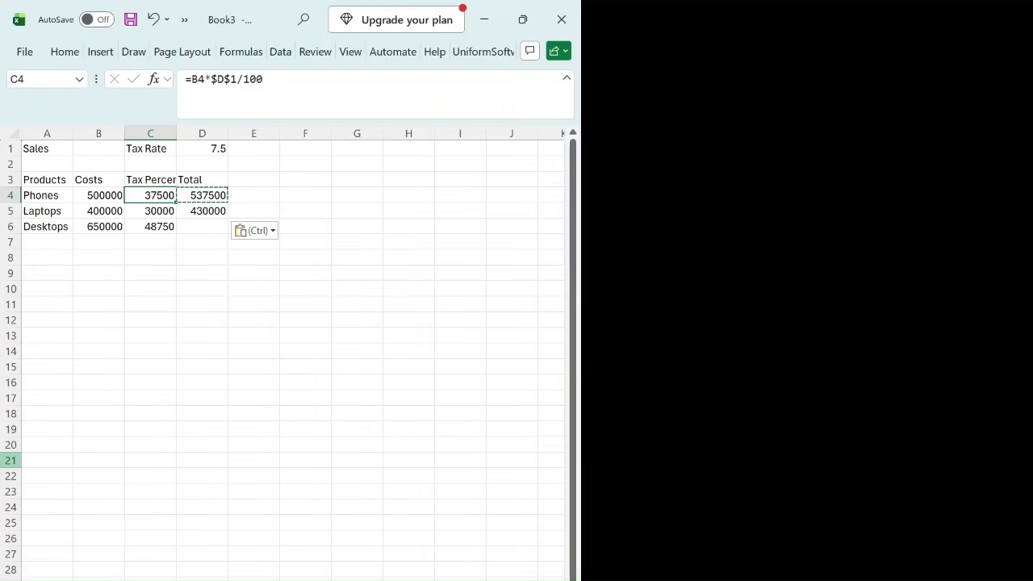
key("F2")
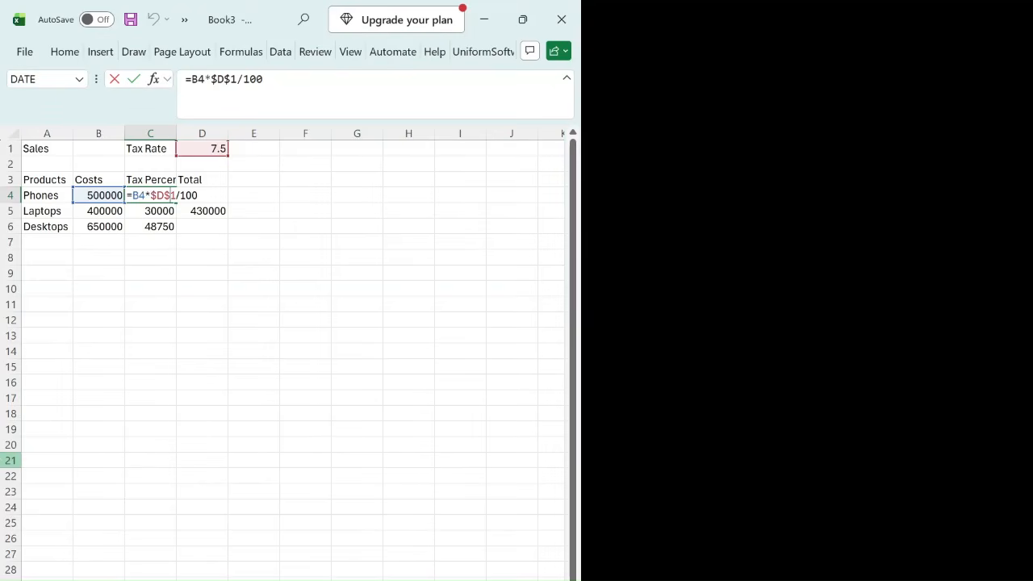
key("Return")
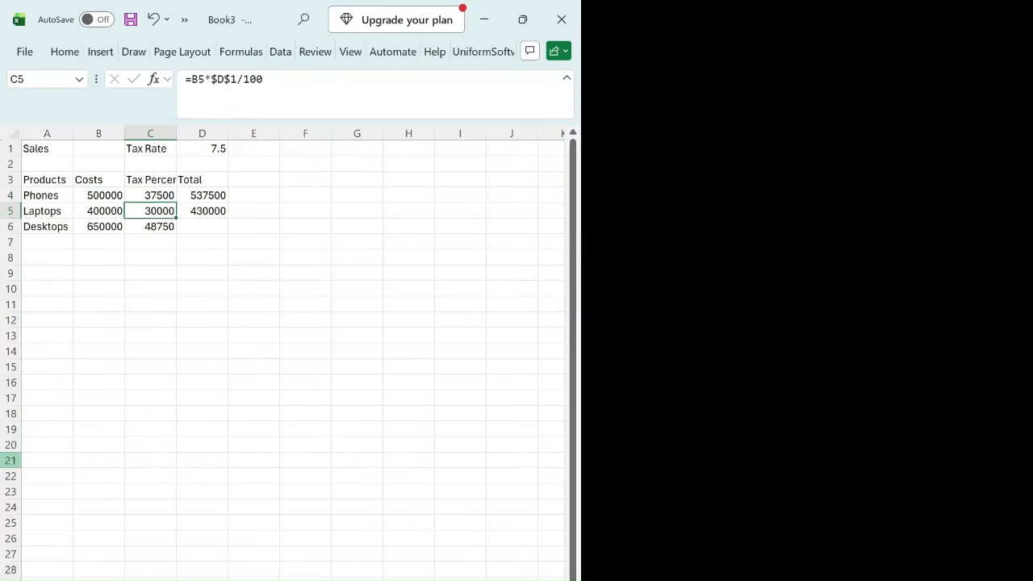
Step: Compare the copied tax formulas in column C and inspect the cell references in C5
key("Down")
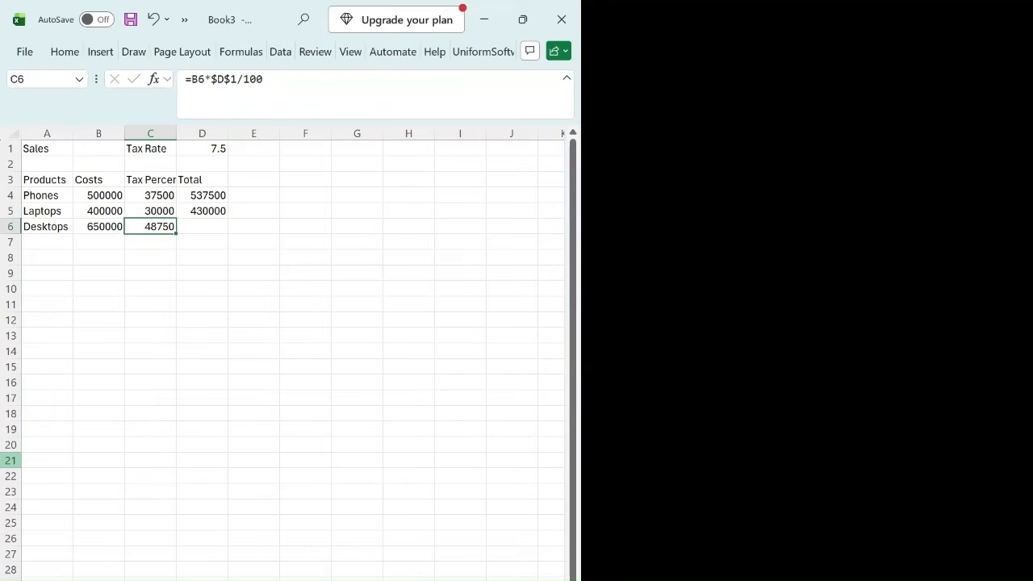
key("Up")
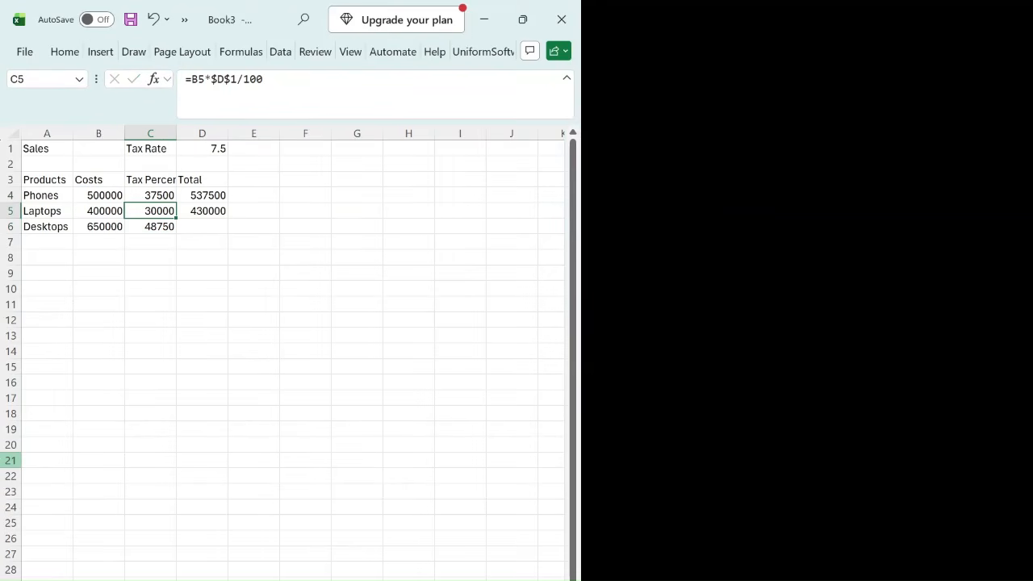
key("Up")
key("Down")
key("F2")
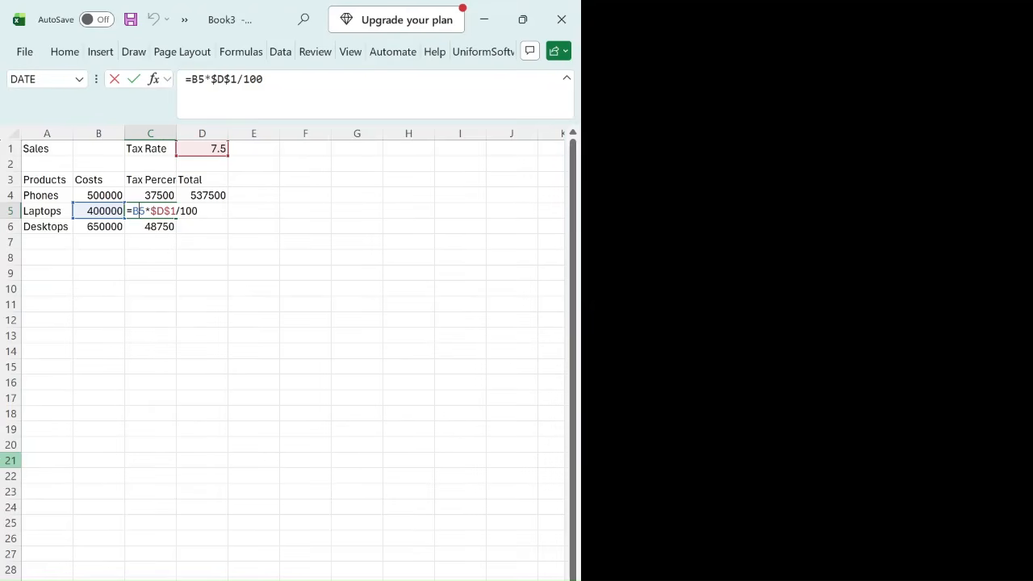
key("Return")
key("Return")
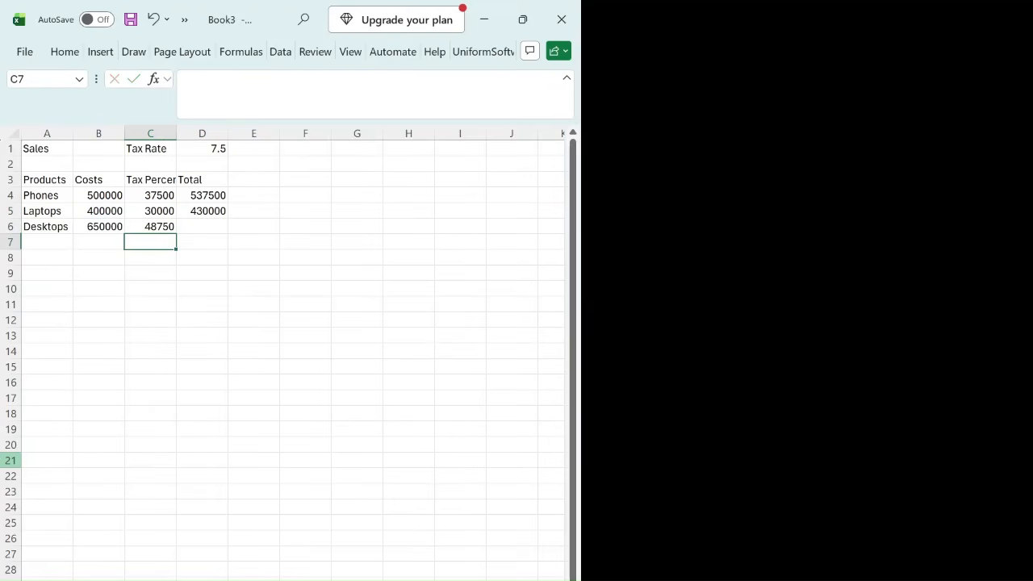
Step: Inspect the cell references in the Desktops tax formula in C6
key("Up")
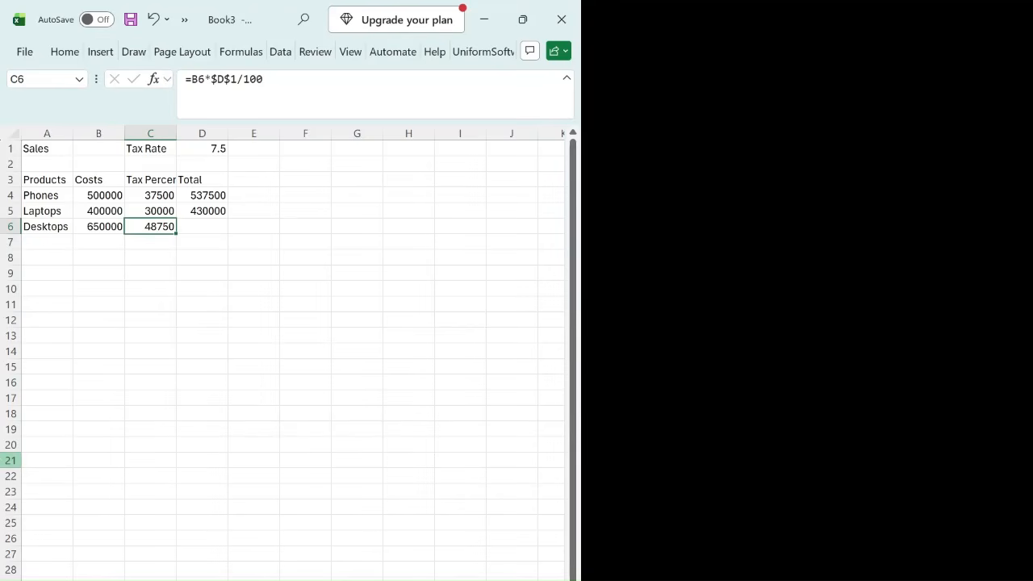
key("F2")
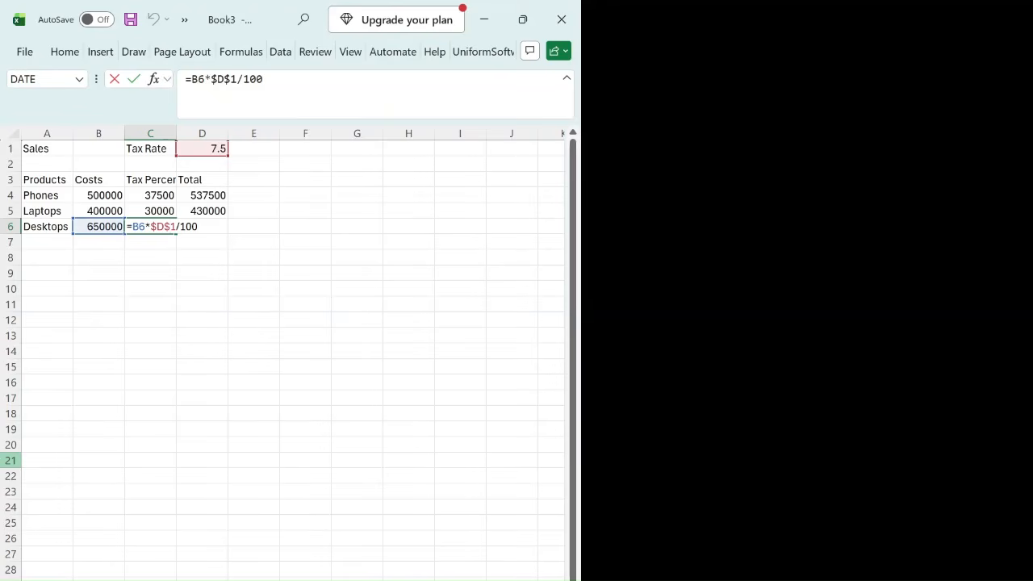
key("Return")
Step: Examine the SUM formula for the Phones total in D4 and the range it references
key("Up")
key("Right")
key("Up")
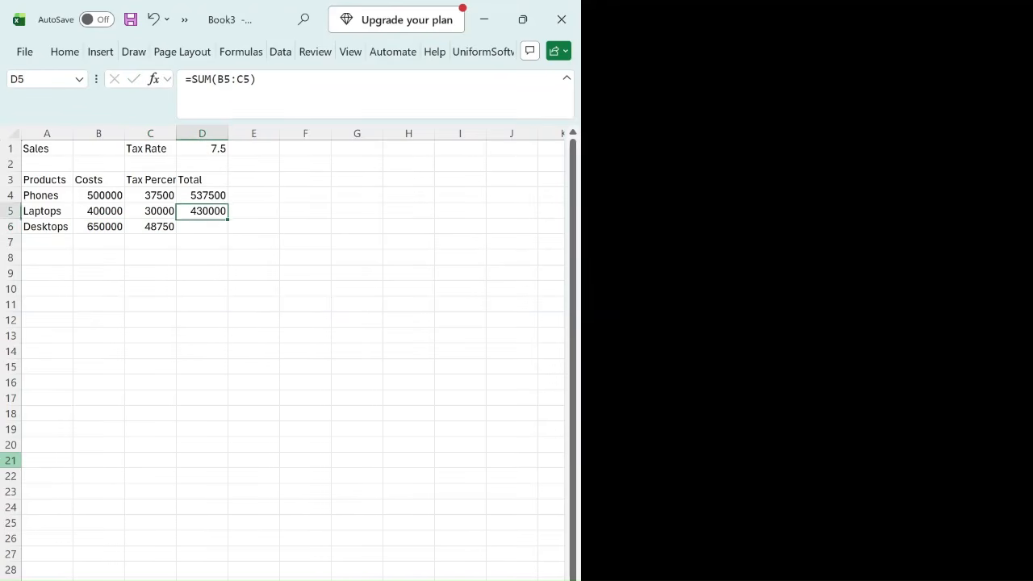
key("Up")
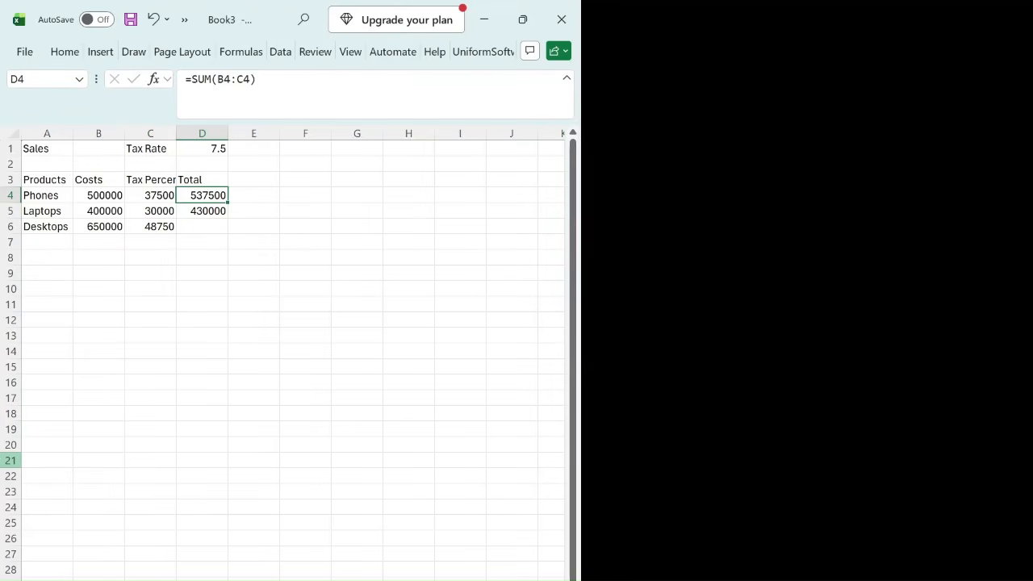
key("Up")
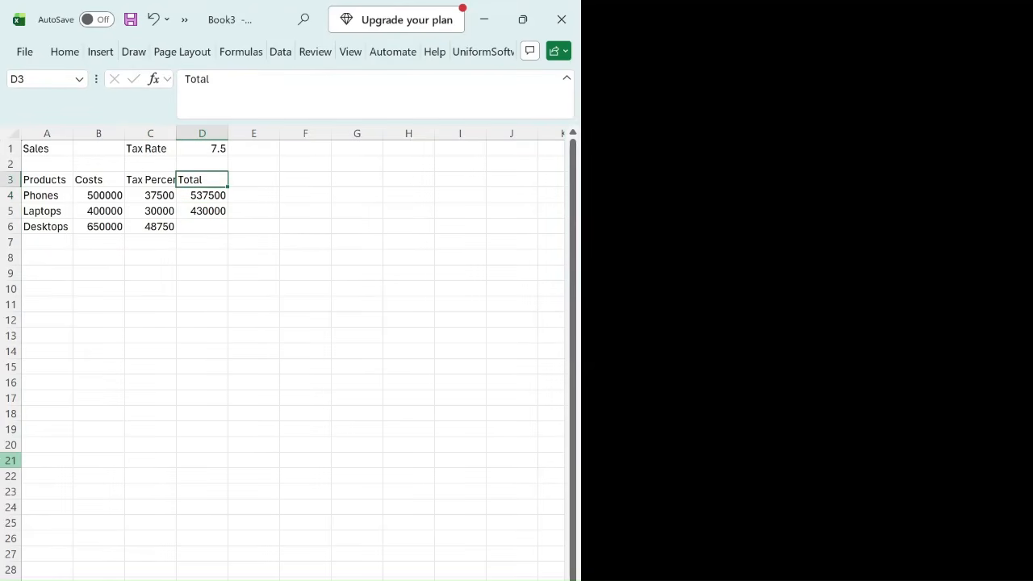
key("Down")
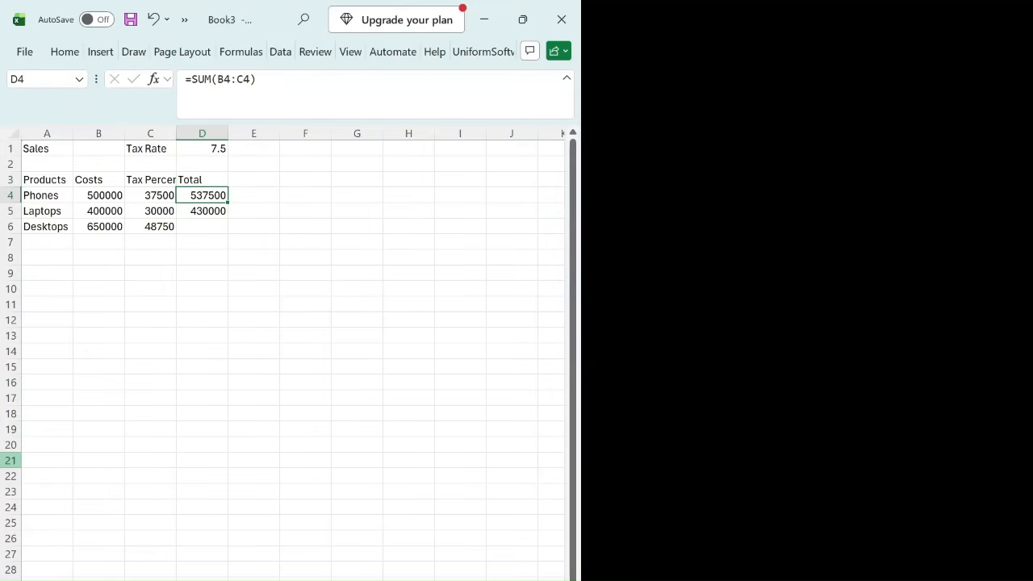
key("F2")
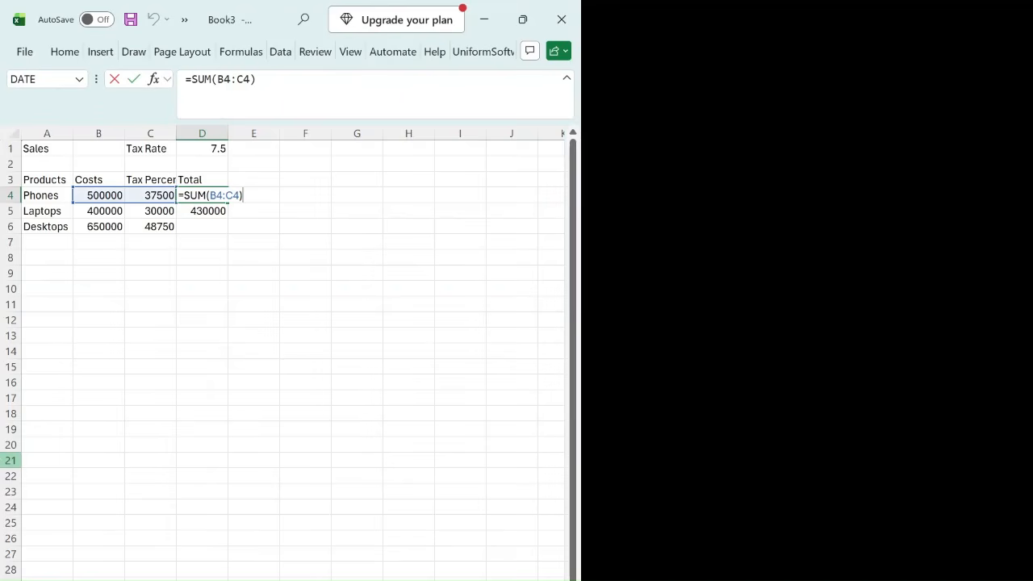
key("Right")
key("Right")
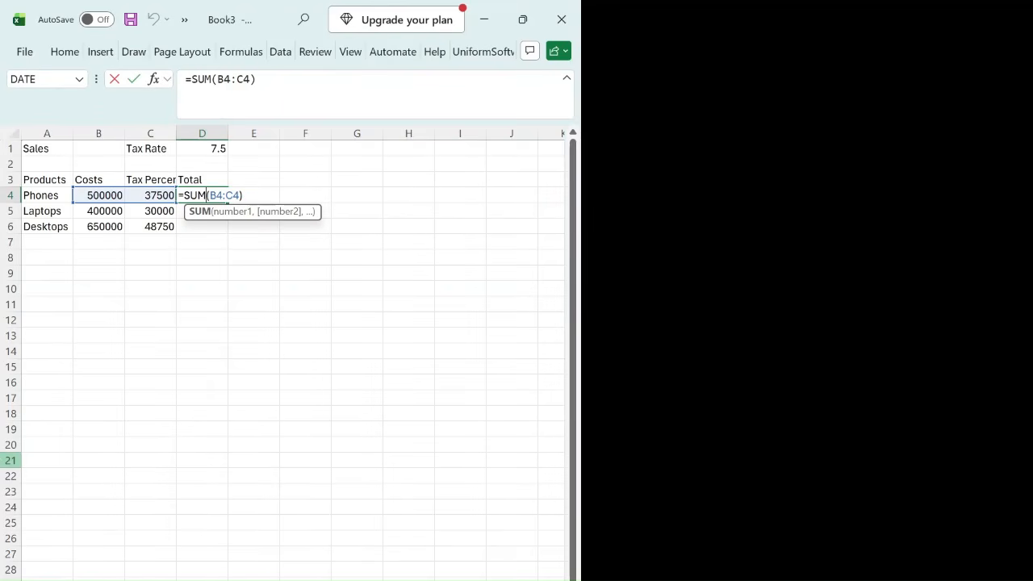
key("Right")
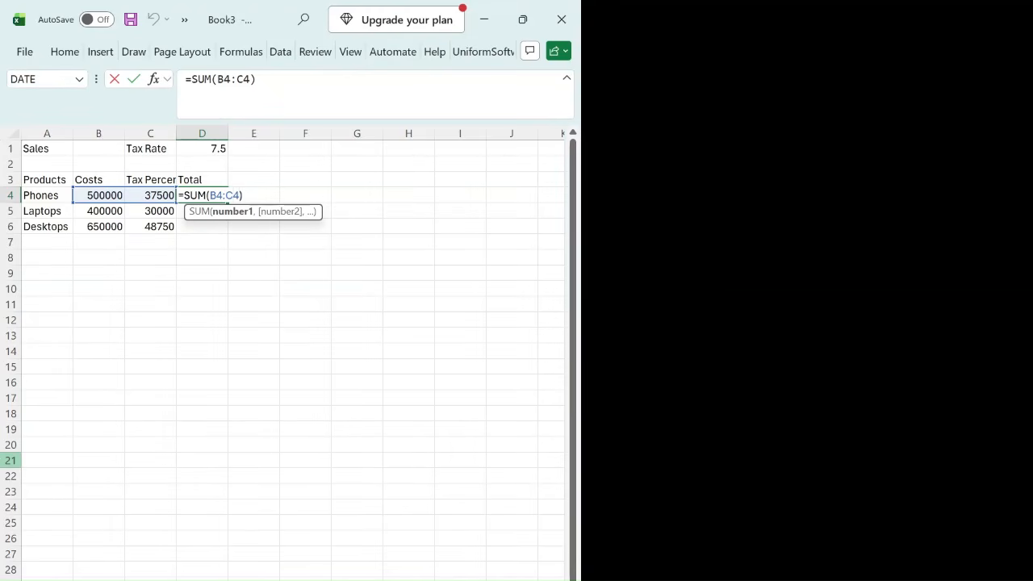
key("Return")
key("Up")
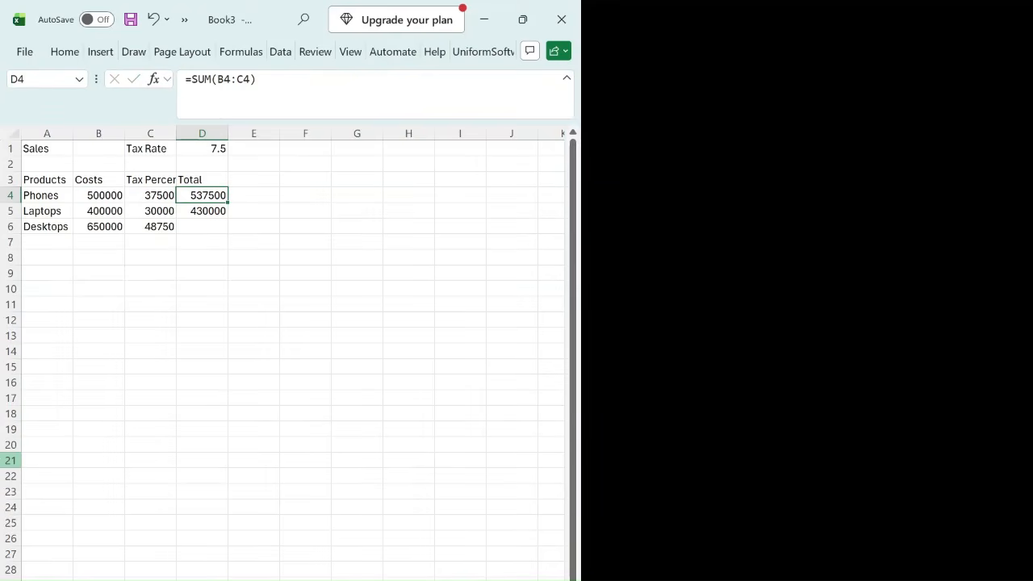
Step: Examine the copied SUM formula for the Laptops total in D5 and the range it references
key("Down")
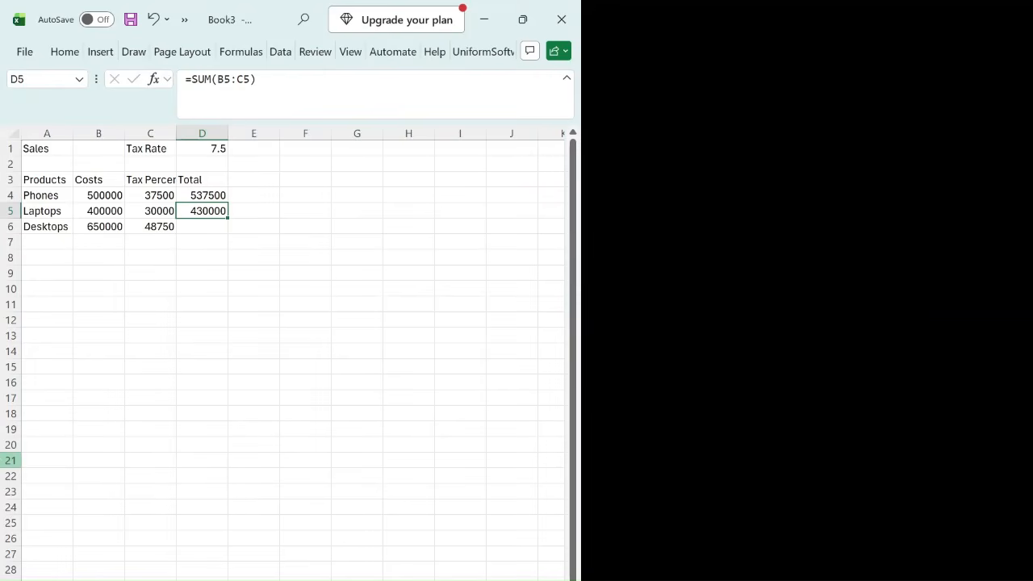
key("F2")
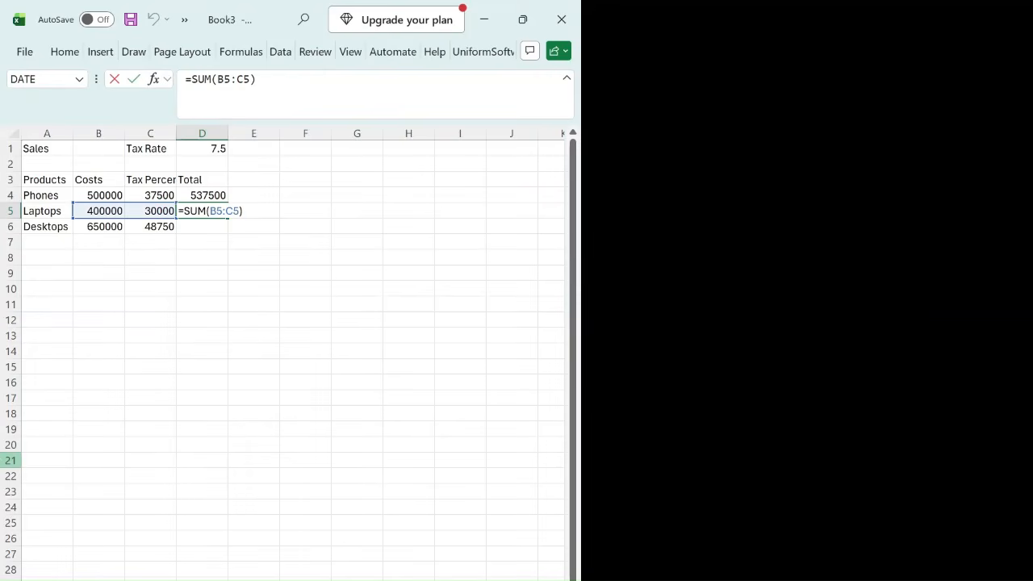
key("Right")
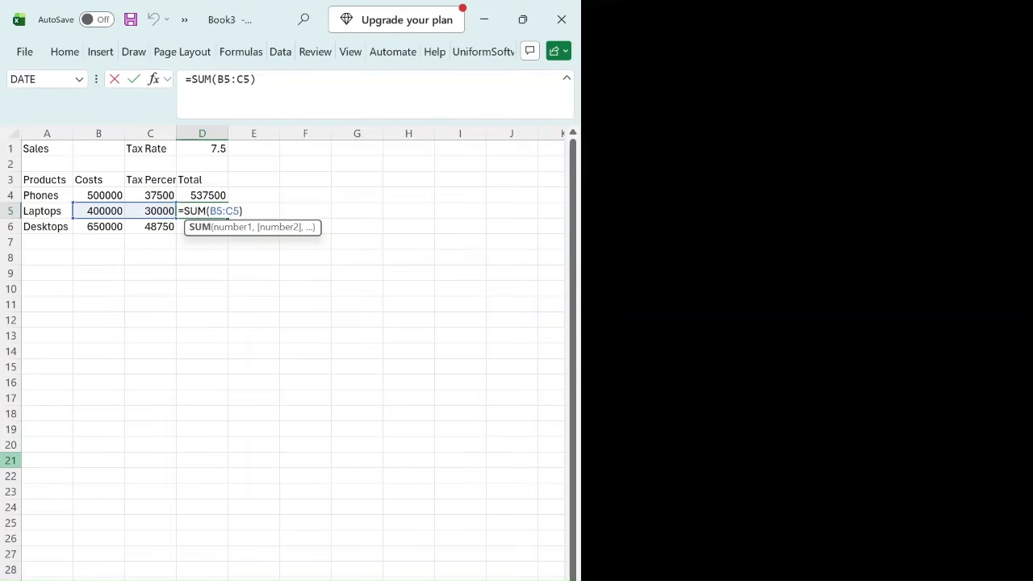
key("Right")
key("Right")
key("Return")
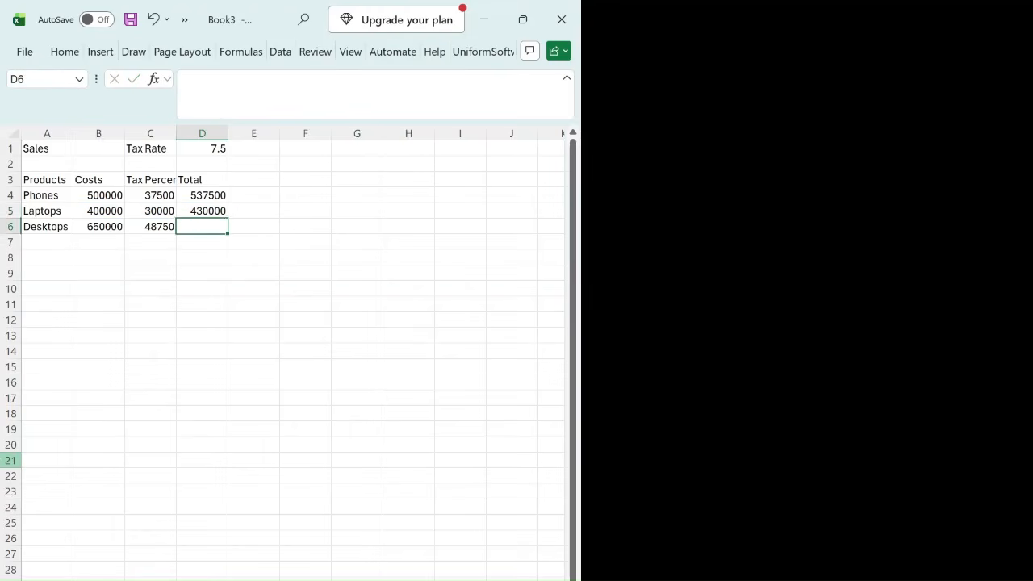
Step: Lock the column references in the Laptops total in D5 so the formula reads =SUM($B5:$C5)
key("Up")
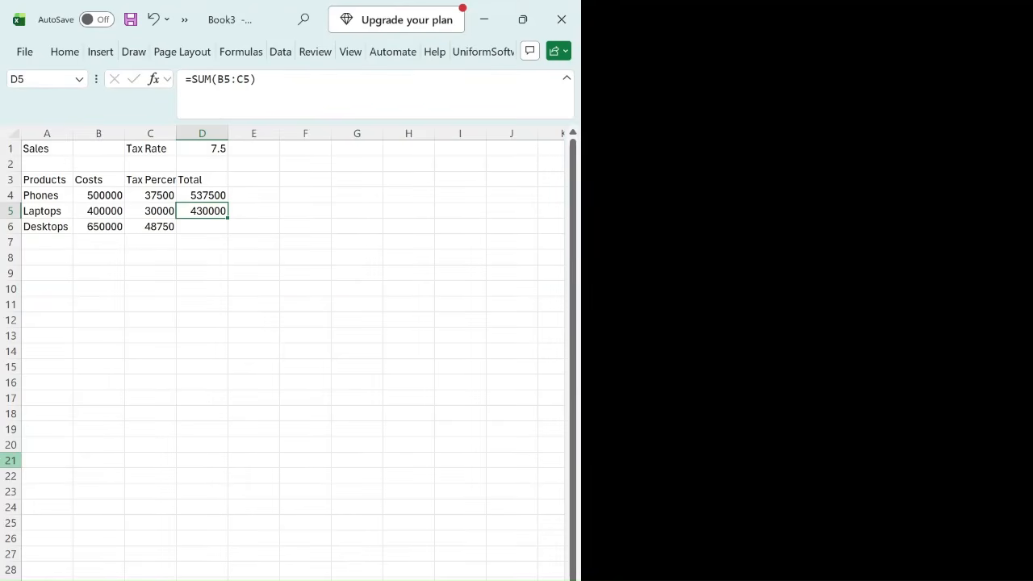
key("F2")
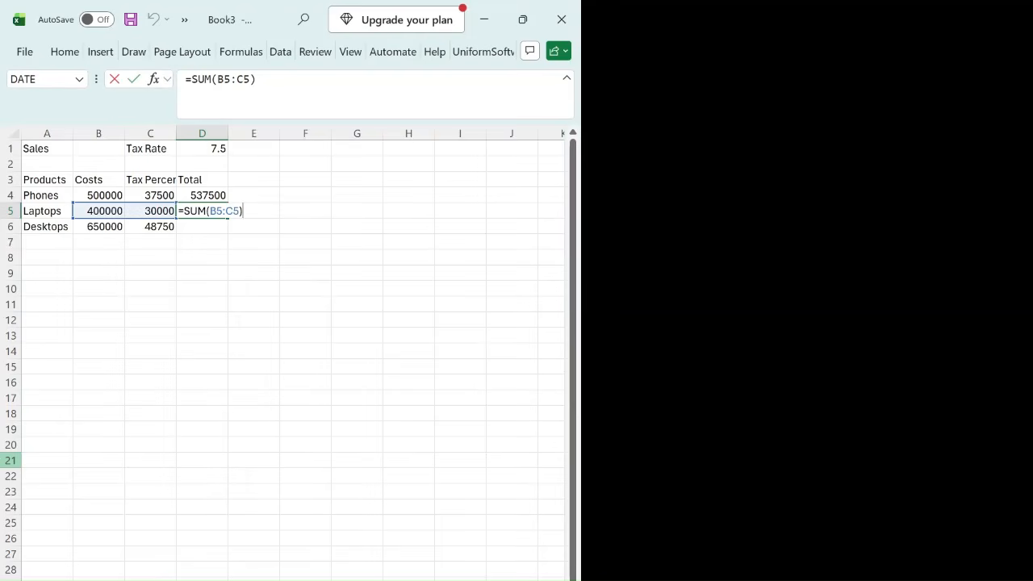
left_click(190, 211)
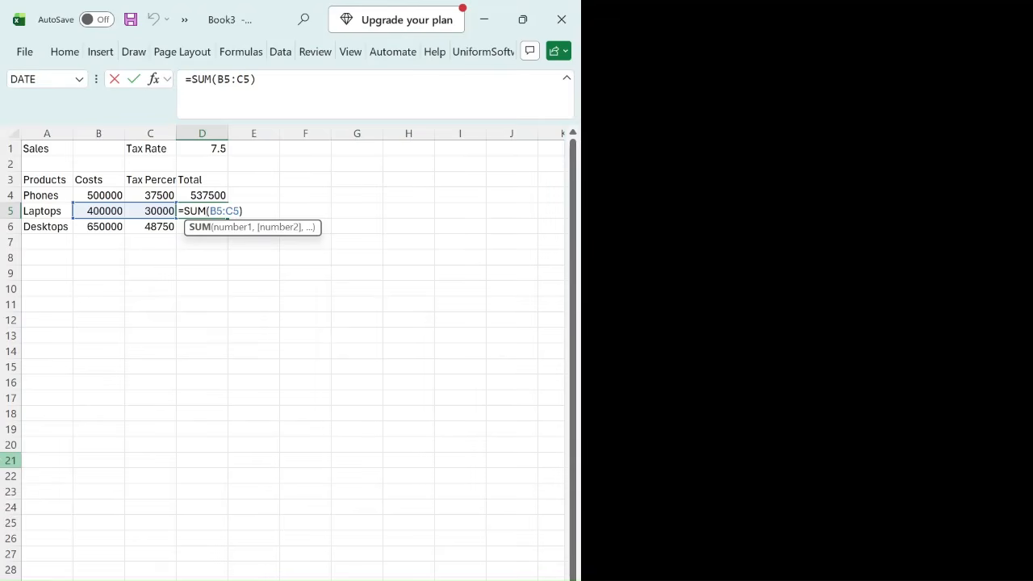
key("Right")
key("Right")
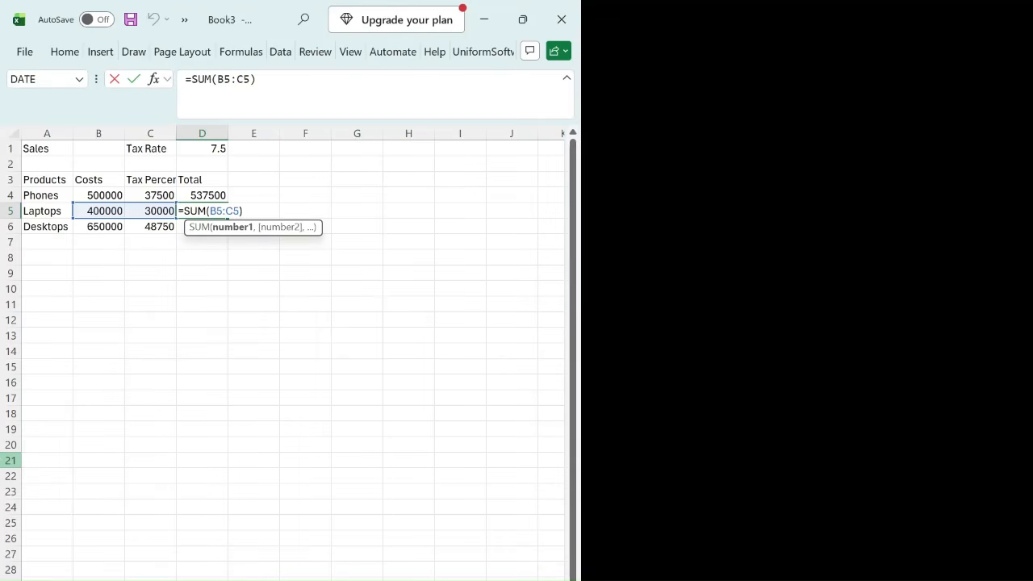
type("$")
type("$")
key("ctrl+Return")
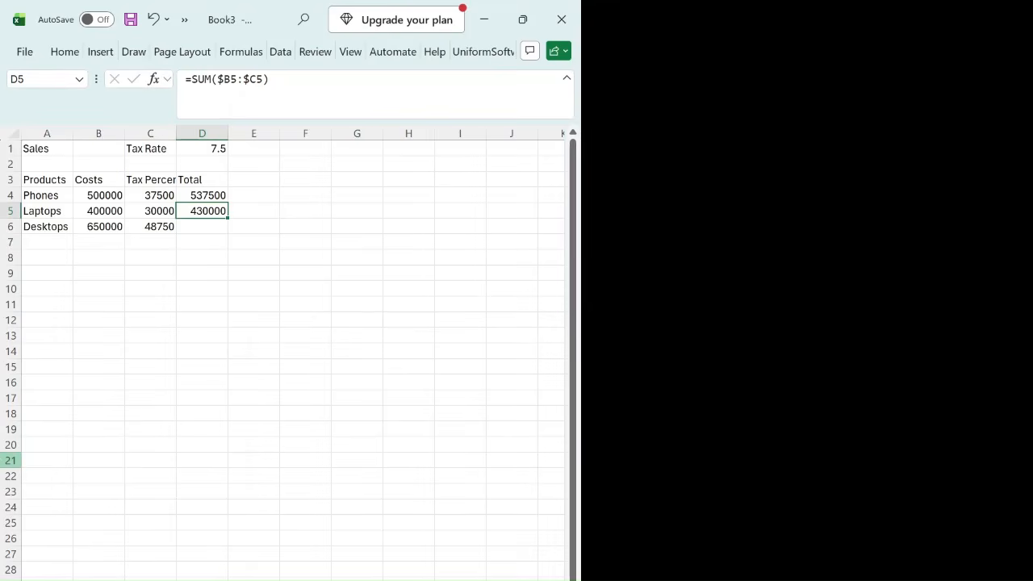
Step: Copy the mixed-reference total formula from D5 to D6 for Desktops
key("F2")
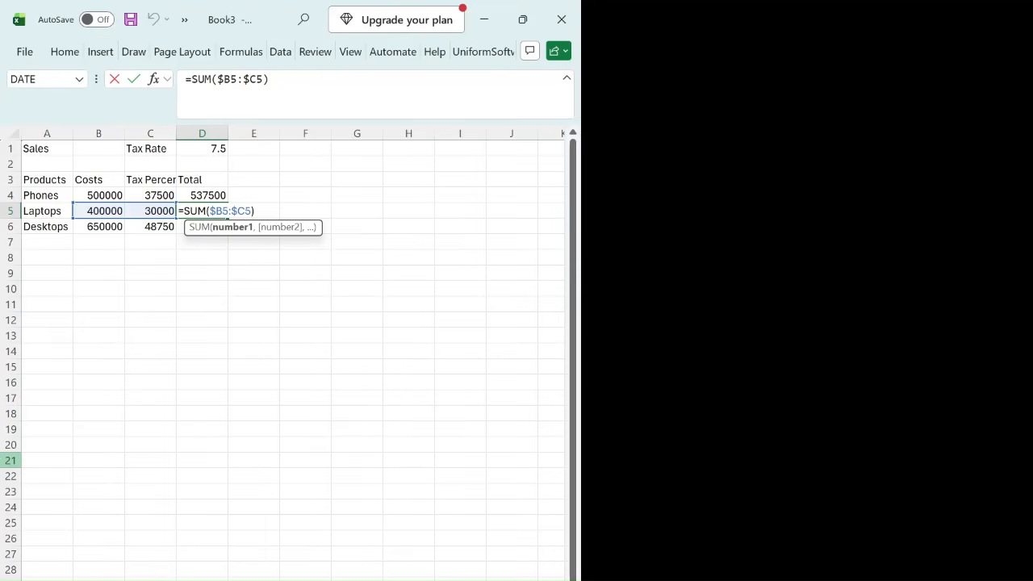
key("Return")
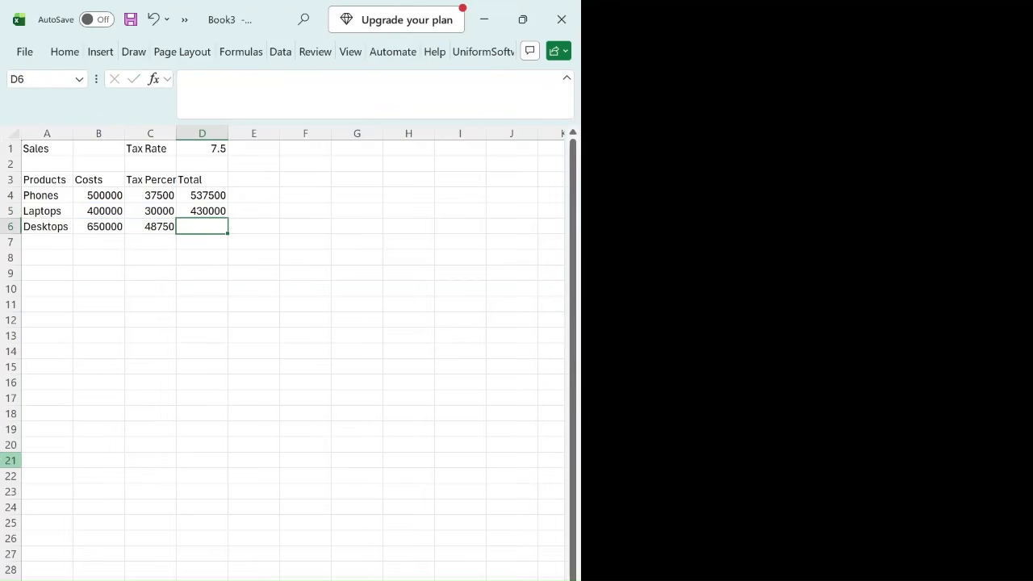
key("Up")
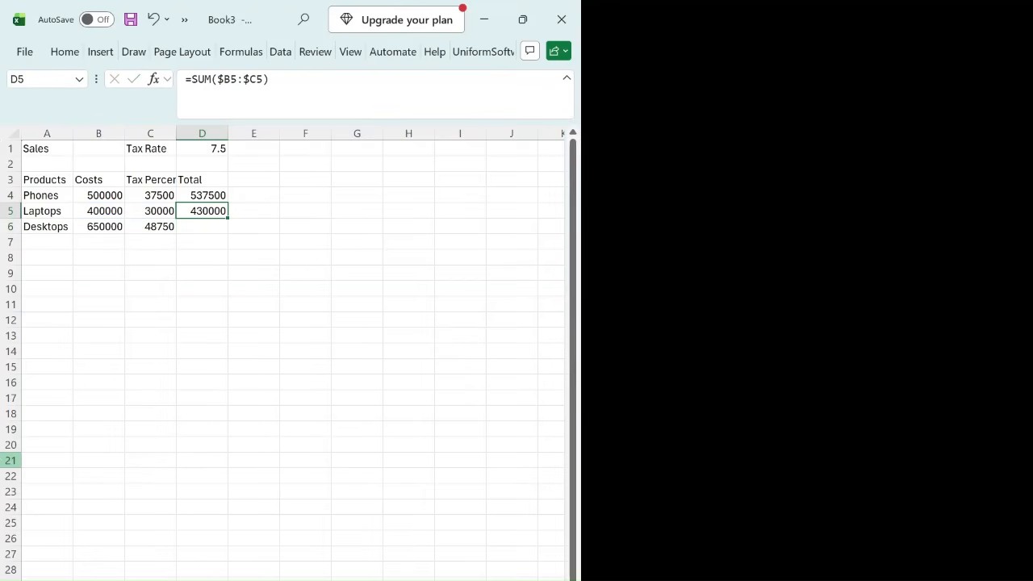
key("ctrl+c")
key("Down")
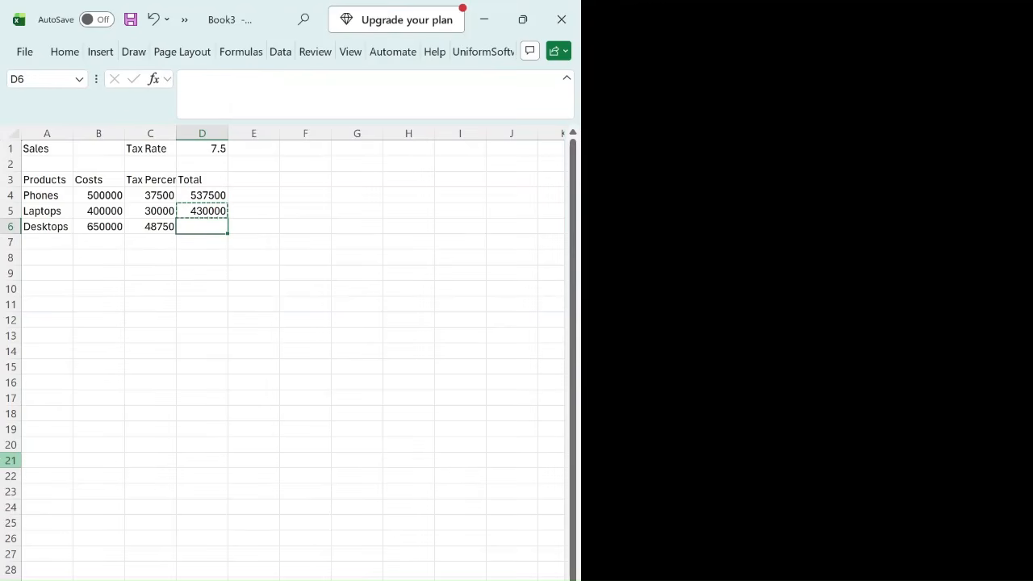
key("ctrl+v")
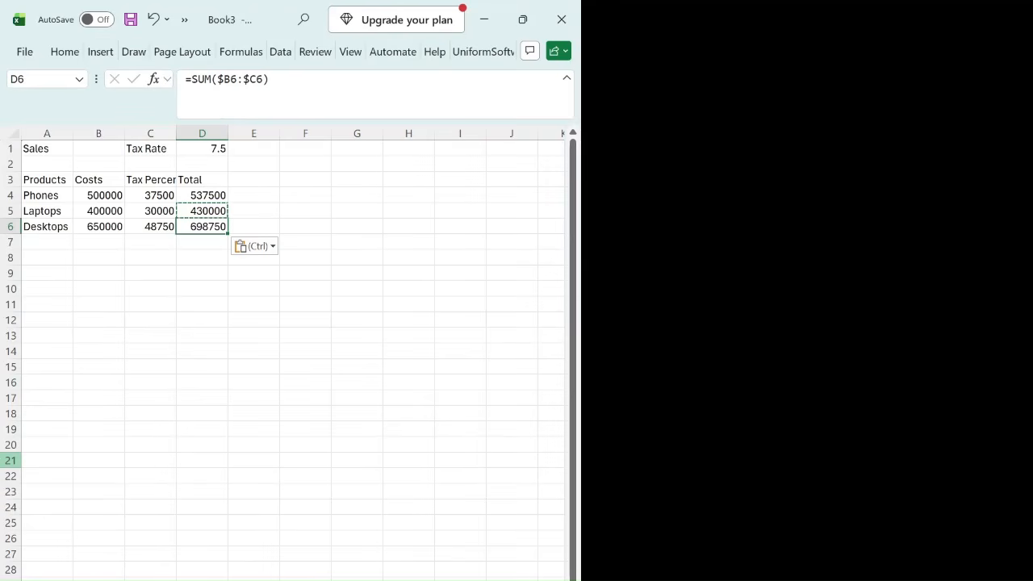
Step: Inspect the Desktops cost and tax cells and check the references in the copied total formula in D6
key("Left")
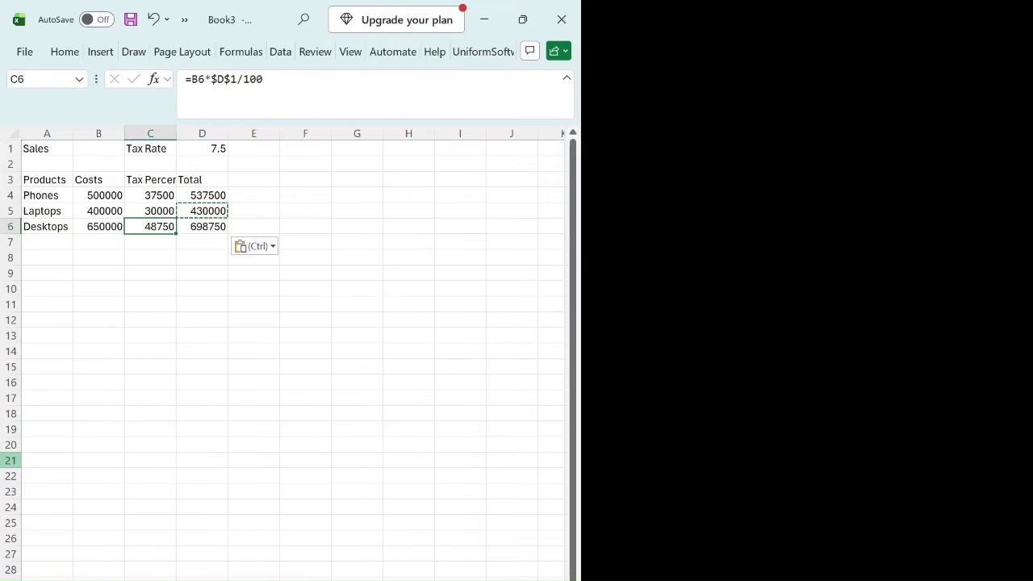
key("Left")
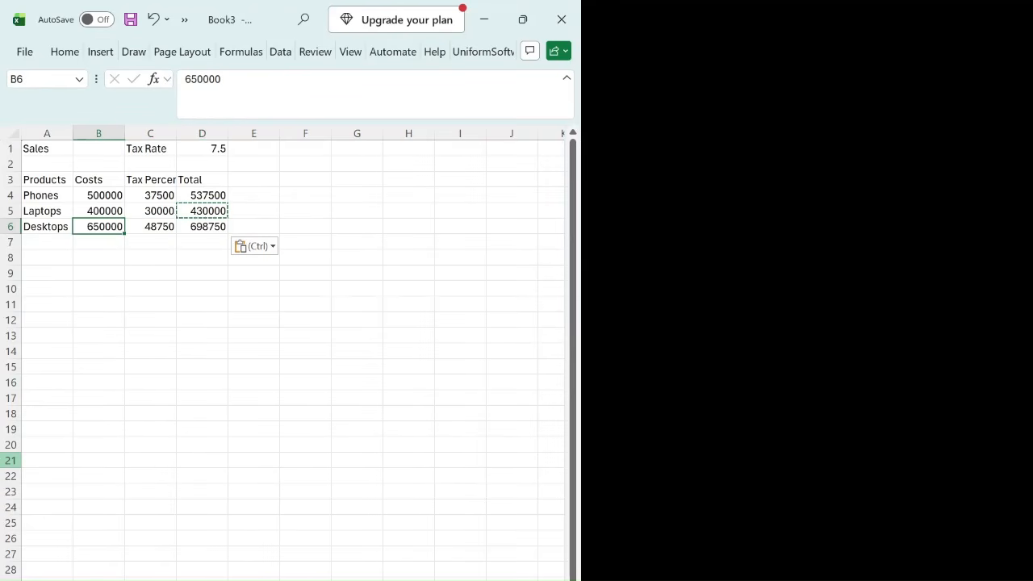
key("Right")
key("Right")
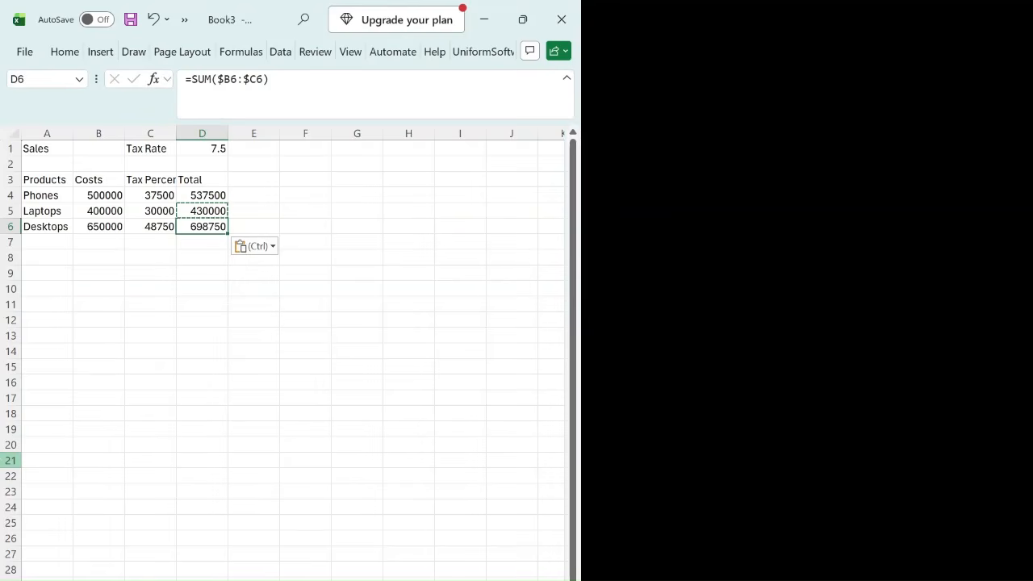
key("F2")
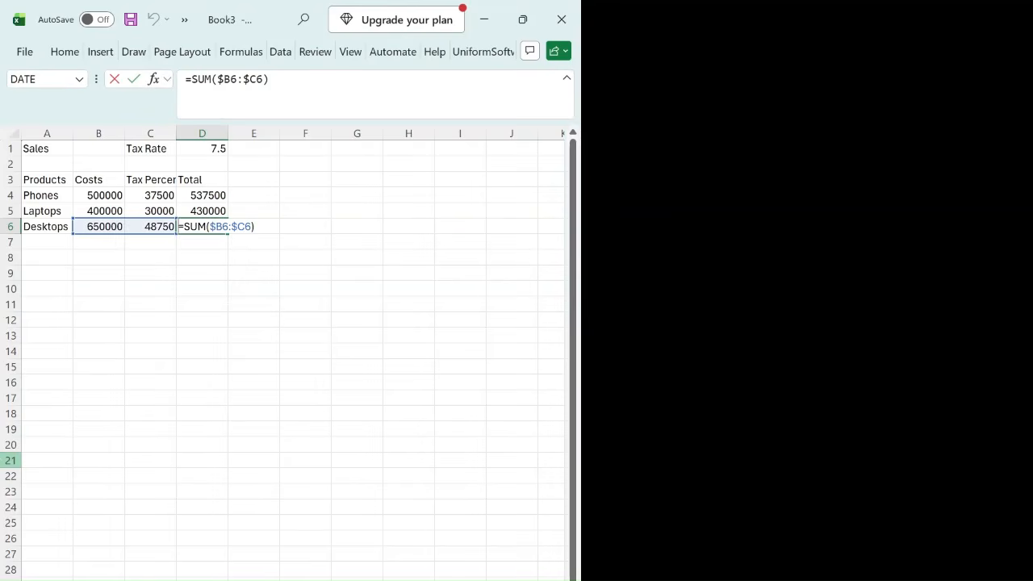
left_click(200, 227)
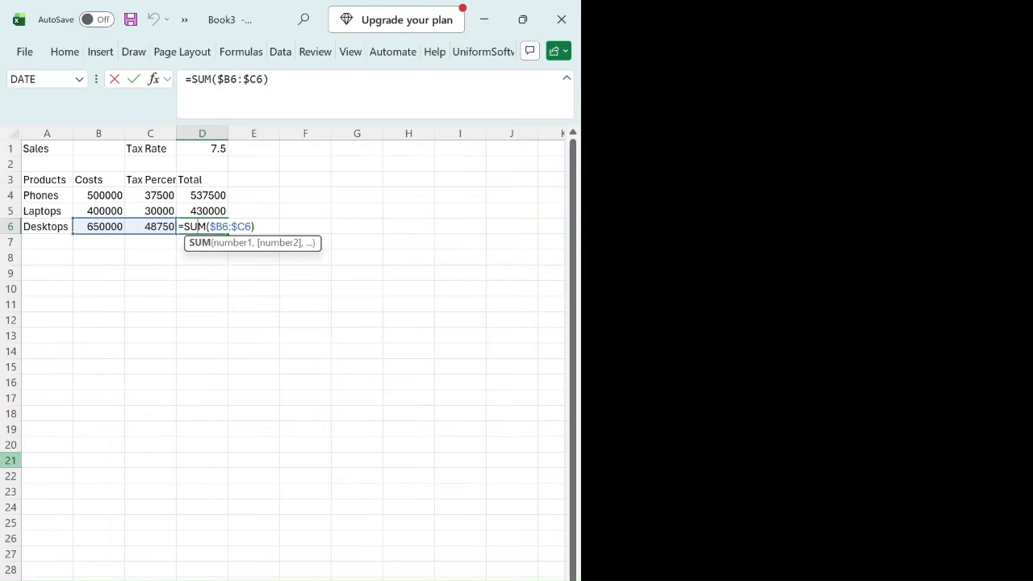
key("Right")
key("Return")
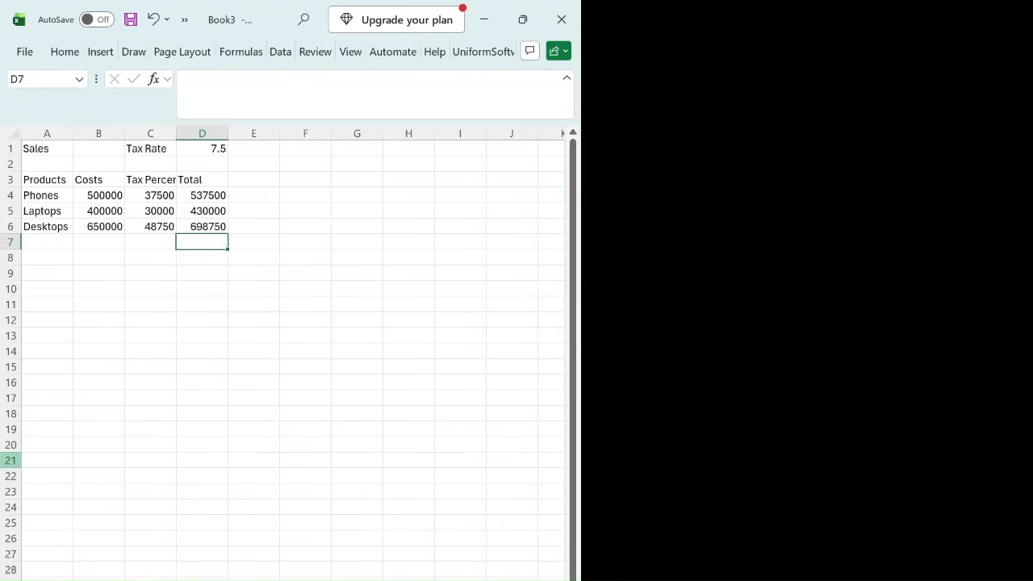
key("Up")
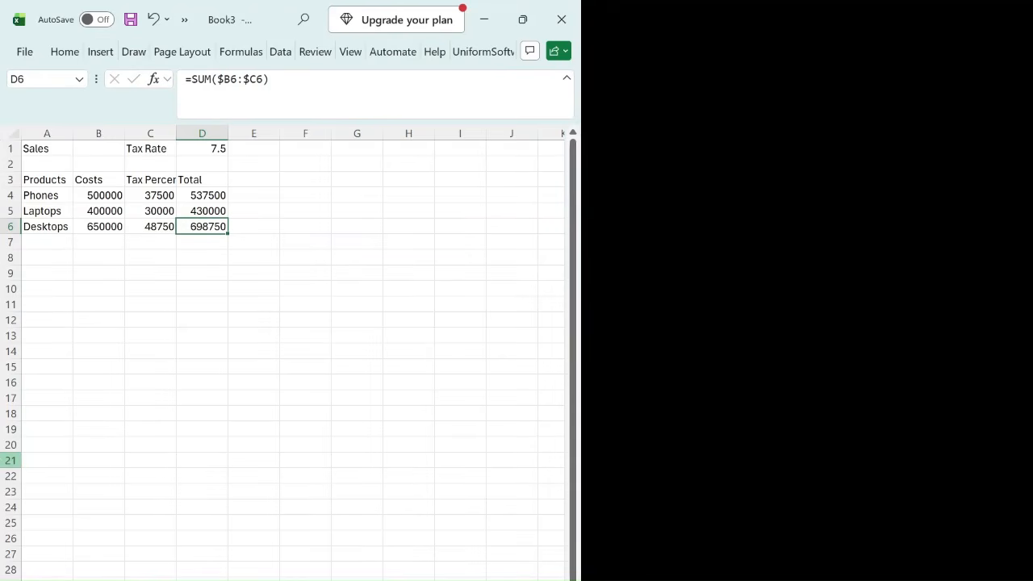
key("Down")
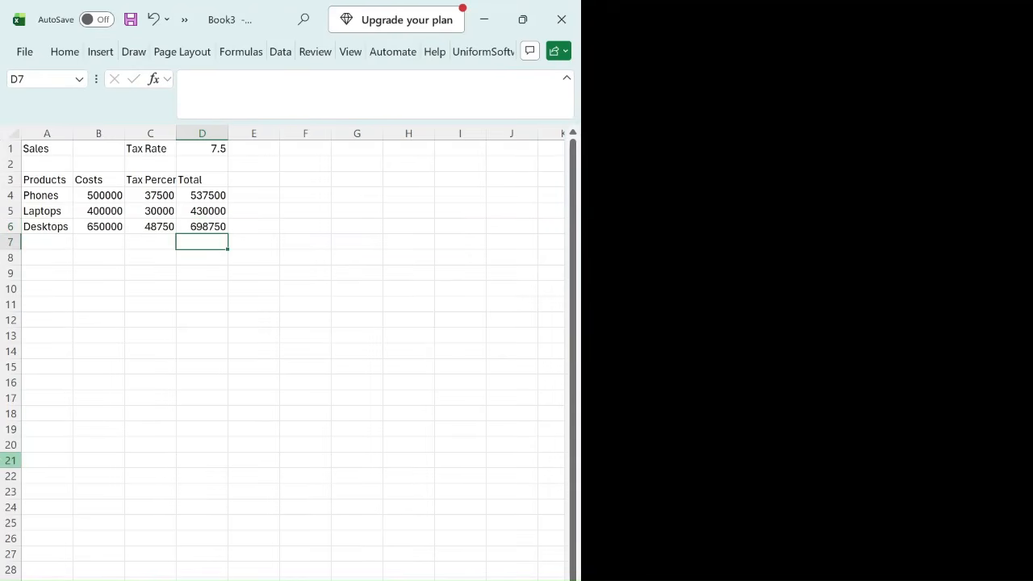
Step: Display the worksheet's formulas instead of their results and select the Desktops tax formula in C6
key("Up")
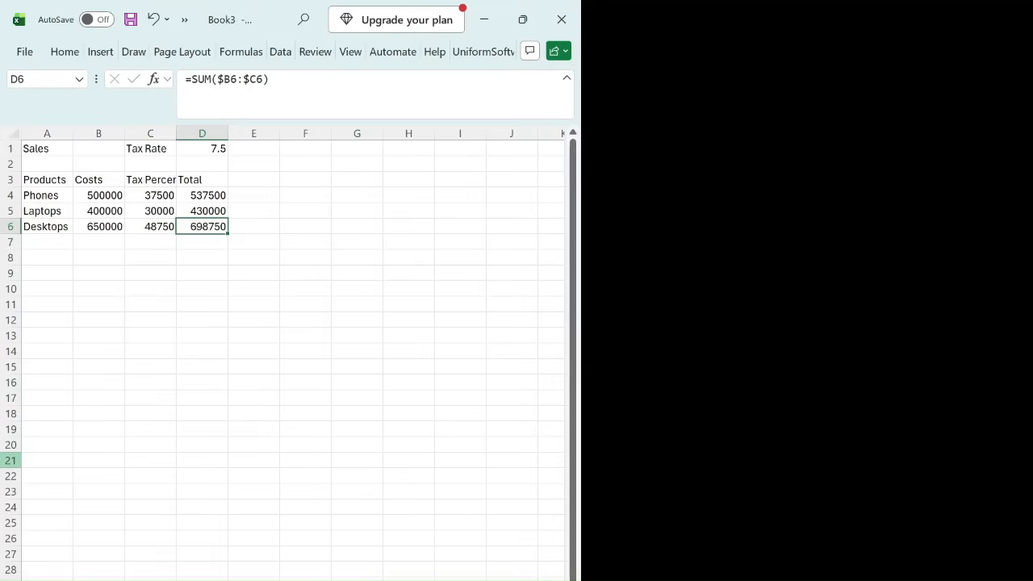
key("ctrl+grave")
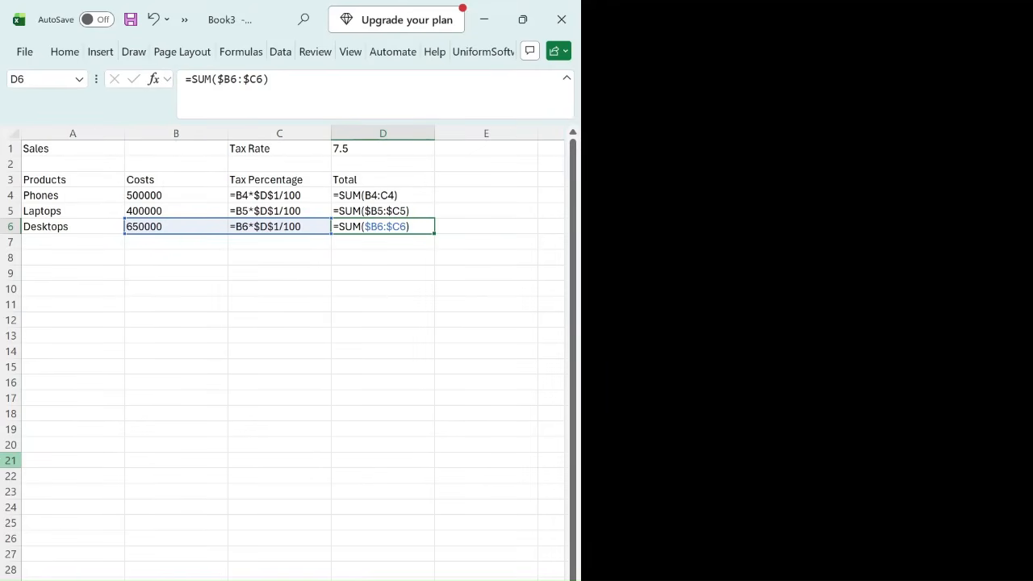
key("Left")
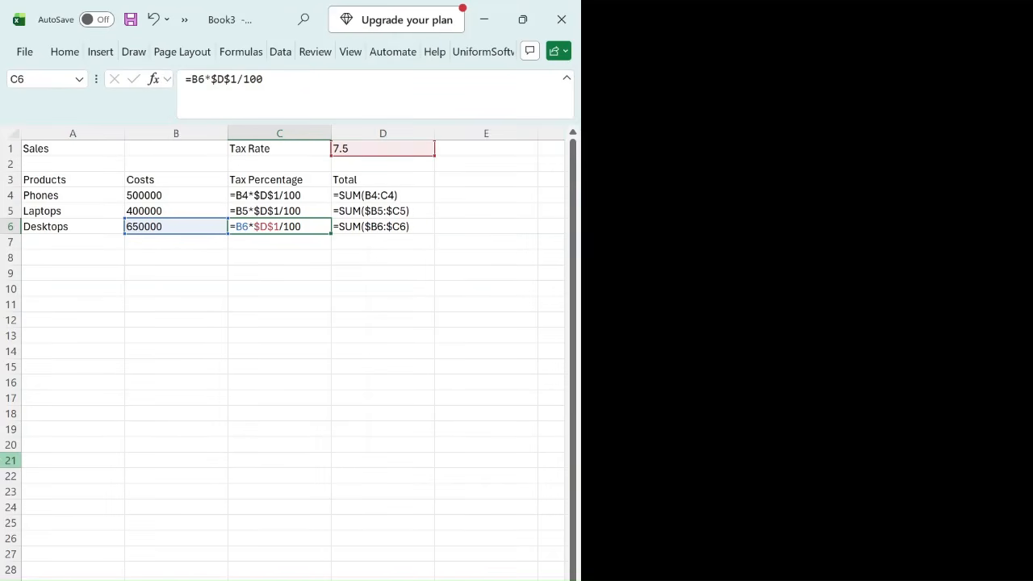
Step: Examine the cell references in the Laptops and Phones tax formulas, the Phones cost in B4 and the Phones total formula in D4
key("Up")
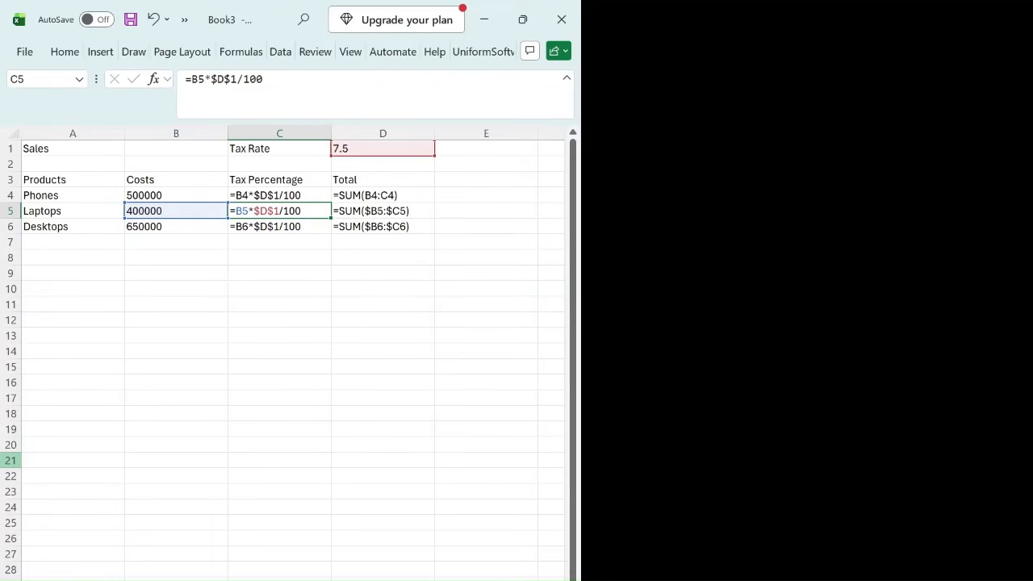
key("Up")
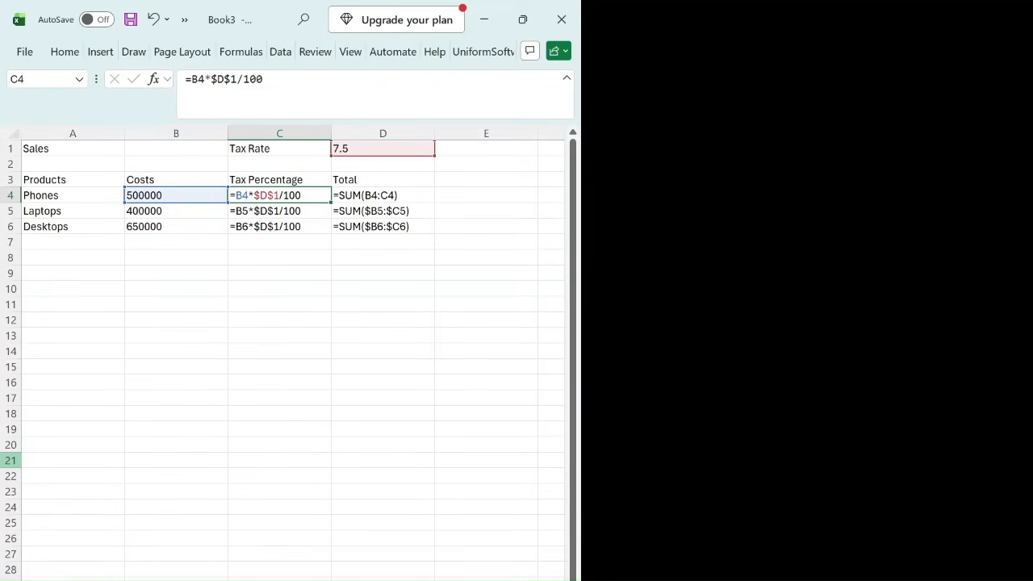
key("Left")
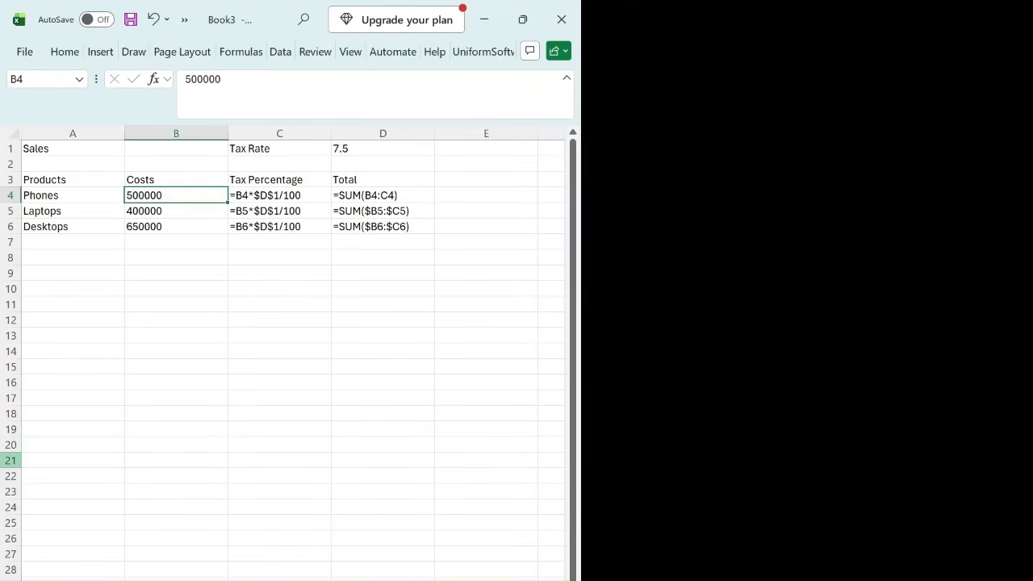
key("Right")
key("Right")
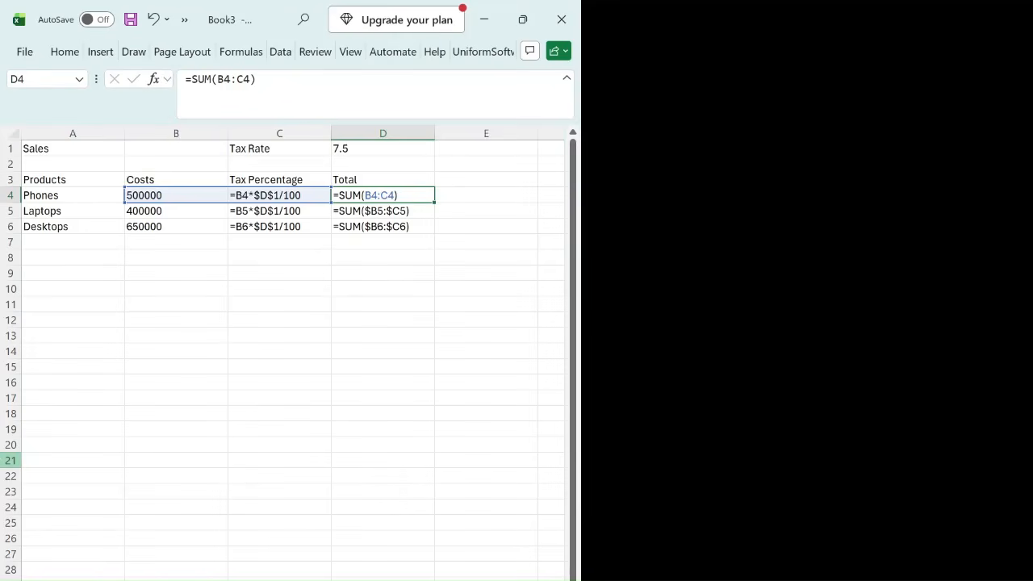
Step: Switch the worksheet from displaying formulas back to calculated results and check the Phones tax in C4 and total in D4
key("ctrl+grave")
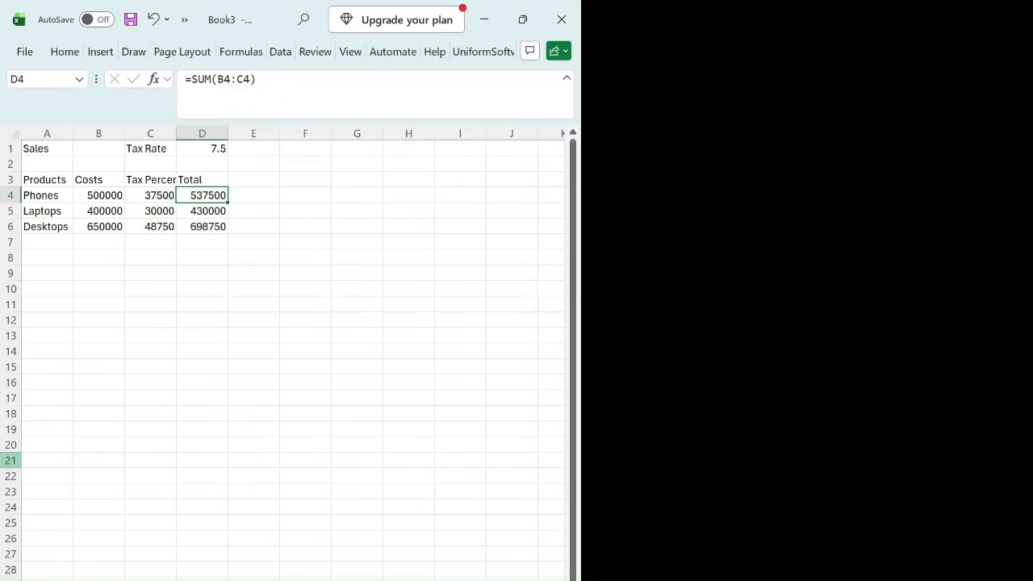
key("Left")
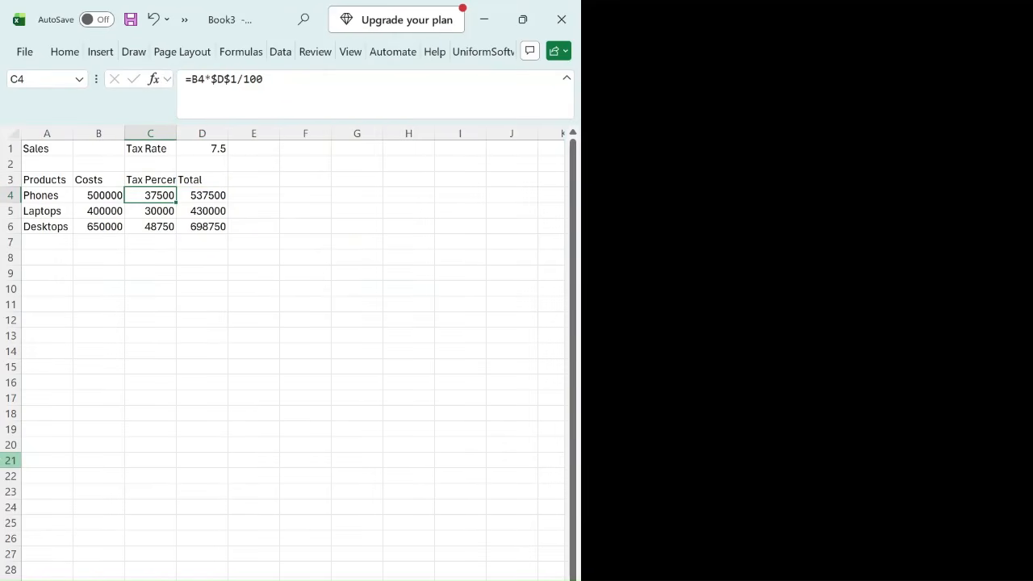
key("Right")
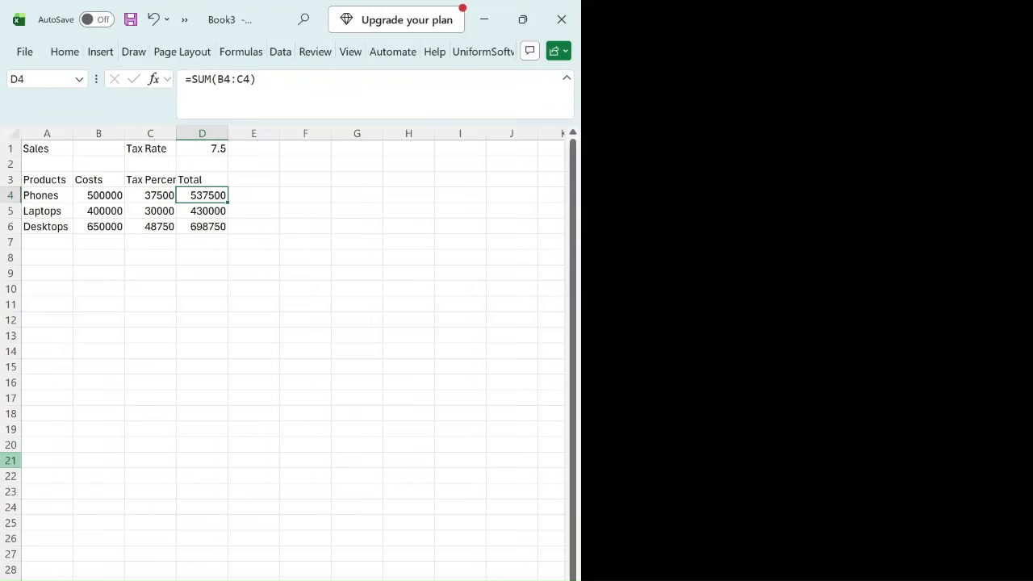